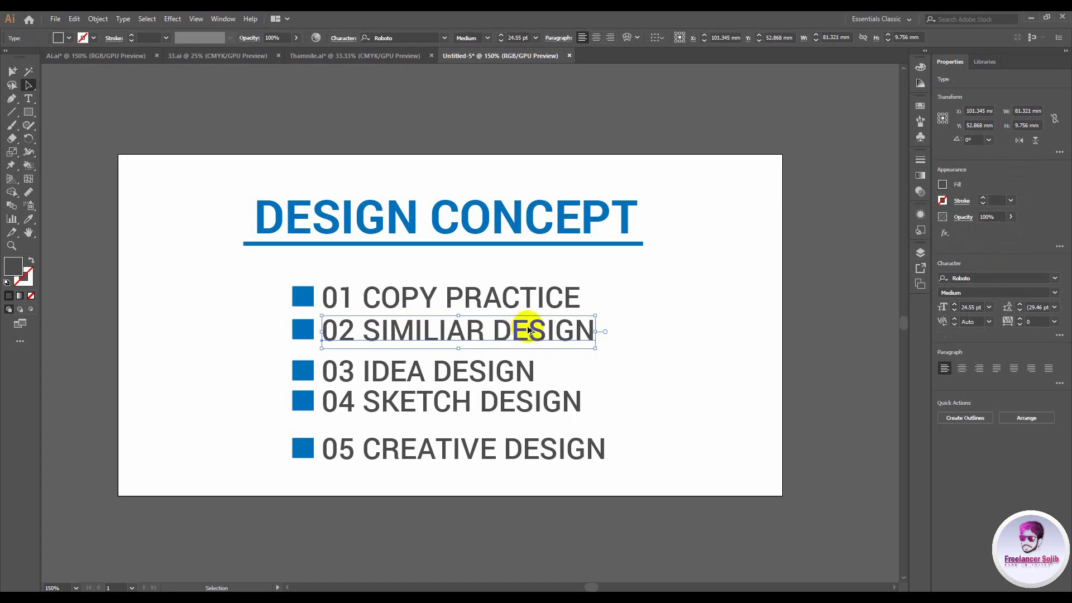
Examine the two molecule-style icons in the 02 SIMILIAR DESIGN example above the DESIGN CONCEPT artboard.
{"action": "key", "text": "ctrl+minus"}
{"action": "left_click", "coordinate": [567, 134]}
{"action": "left_click_drag", "start_coordinate": [568, 133], "coordinate": [514, 291]}
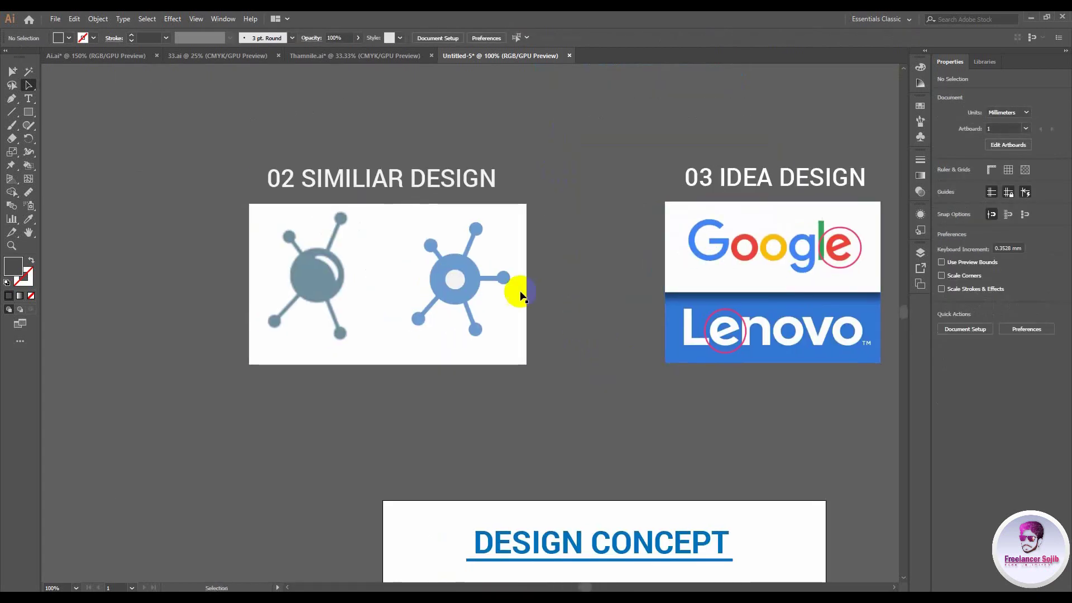
{"action": "key", "text": "ctrl+plus"}
{"action": "left_click_drag", "start_coordinate": [680, 339], "coordinate": [725, 344]}
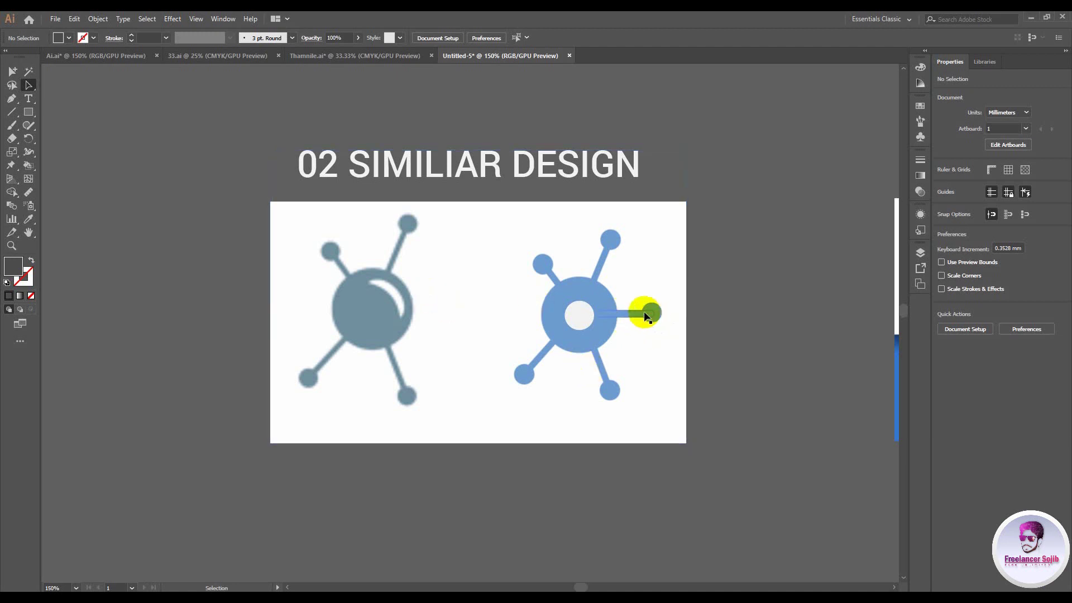
{"action": "left_click_drag", "start_coordinate": [612, 307], "coordinate": [651, 312]}
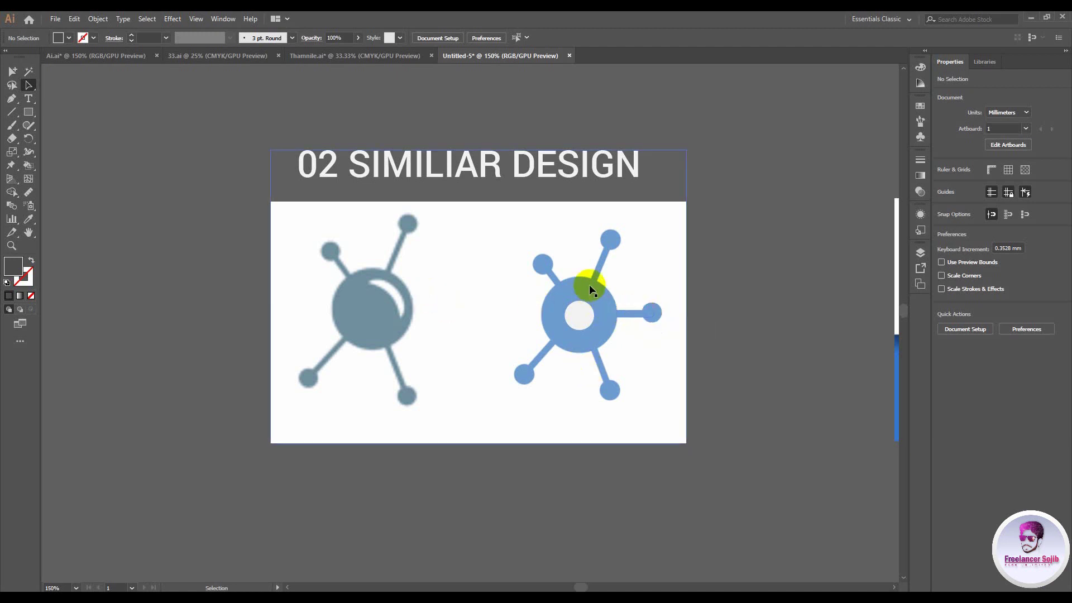
{"action": "mouse_move", "coordinate": [564, 305]}
{"action": "left_mouse_down"}
{"action": "mouse_move", "coordinate": [581, 307]}
{"action": "mouse_move", "coordinate": [564, 306]}
{"action": "left_mouse_up"}
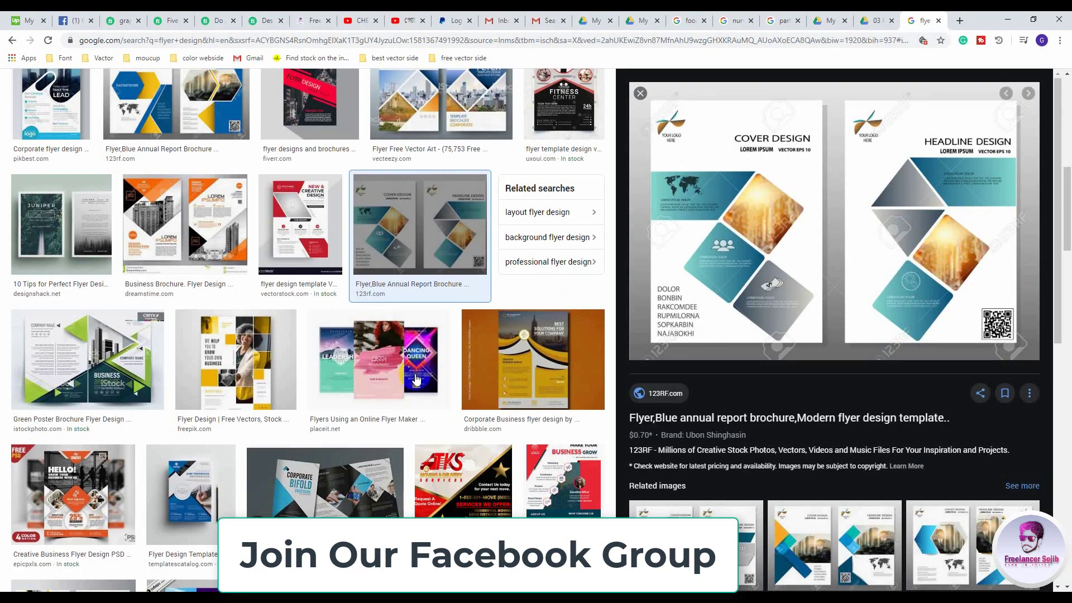
Switch to the browser and examine the blue flyer template, its Freepik page and the teal-and-magenta business flyer in the flyer design results.
{"action": "scroll", "coordinate": [221, 284], "scroll_direction": "up", "scroll_amount": 5}
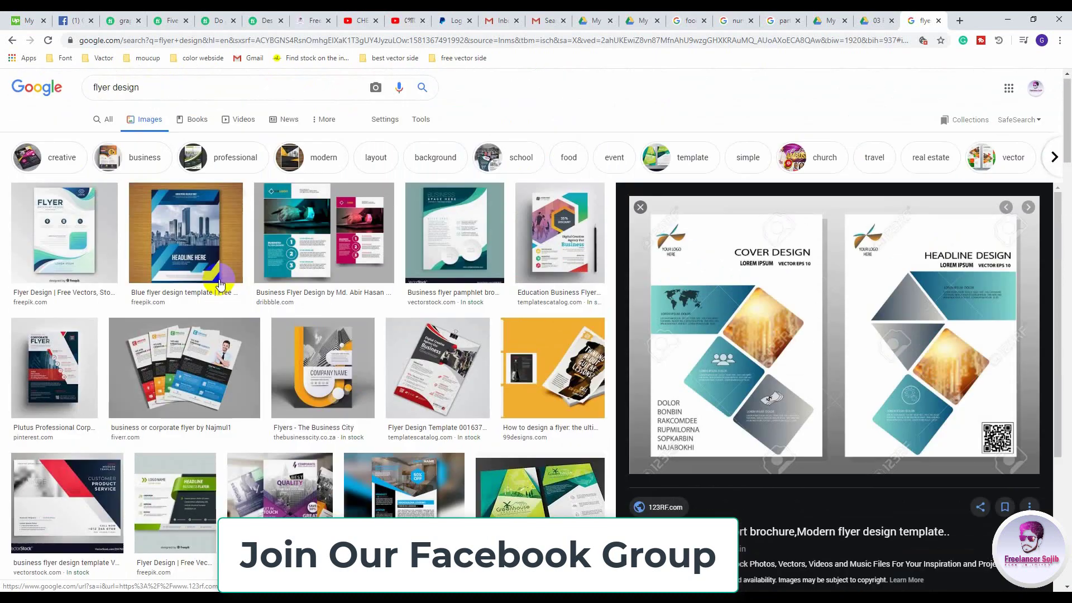
{"action": "left_click", "coordinate": [221, 285]}
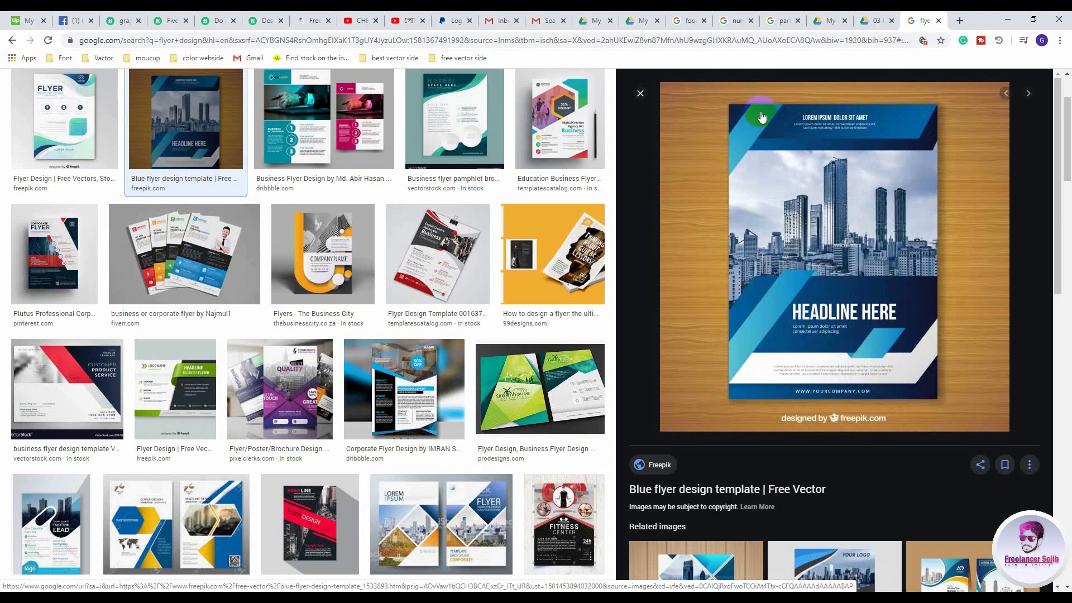
{"action": "left_click", "coordinate": [728, 147]}
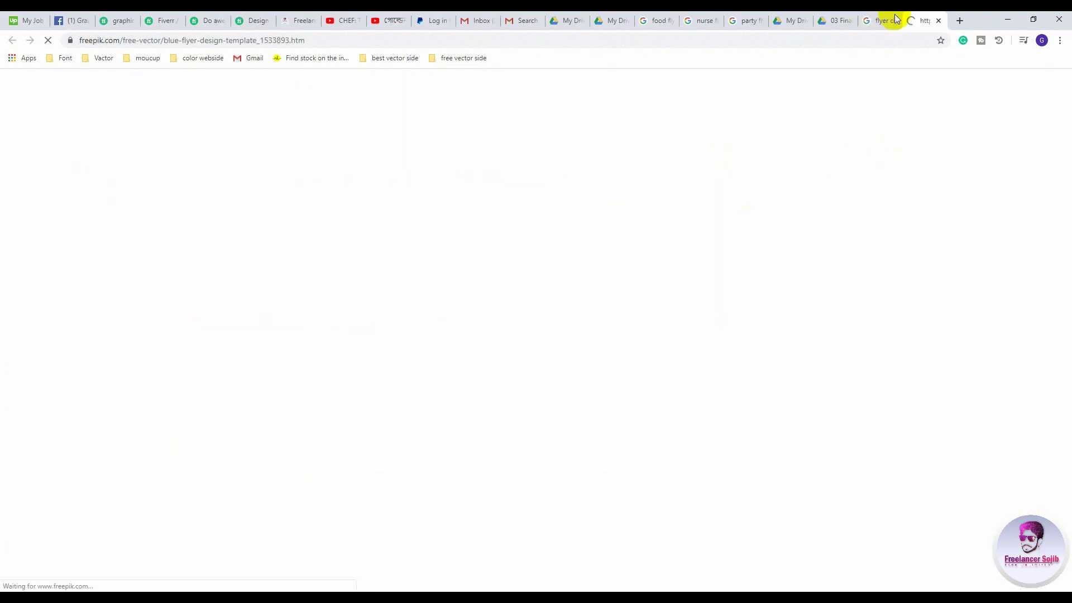
{"action": "left_click", "coordinate": [895, 19]}
{"action": "left_click", "coordinate": [931, 20]}
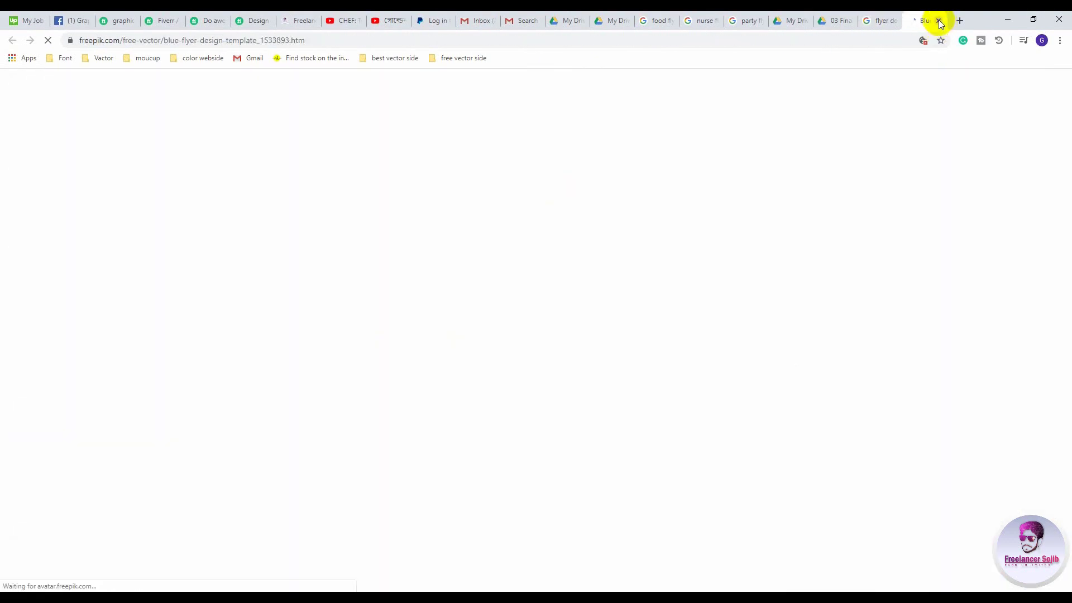
{"action": "left_click", "coordinate": [939, 21]}
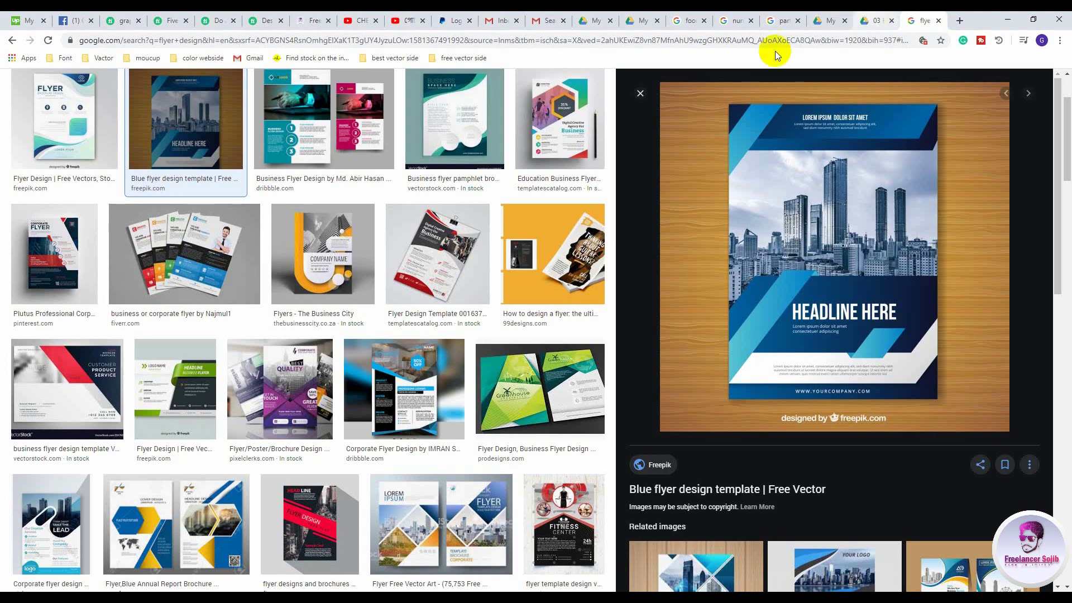
{"action": "scroll", "coordinate": [579, 172], "scroll_direction": "up", "scroll_amount": 2}
{"action": "left_click", "coordinate": [260, 239]}
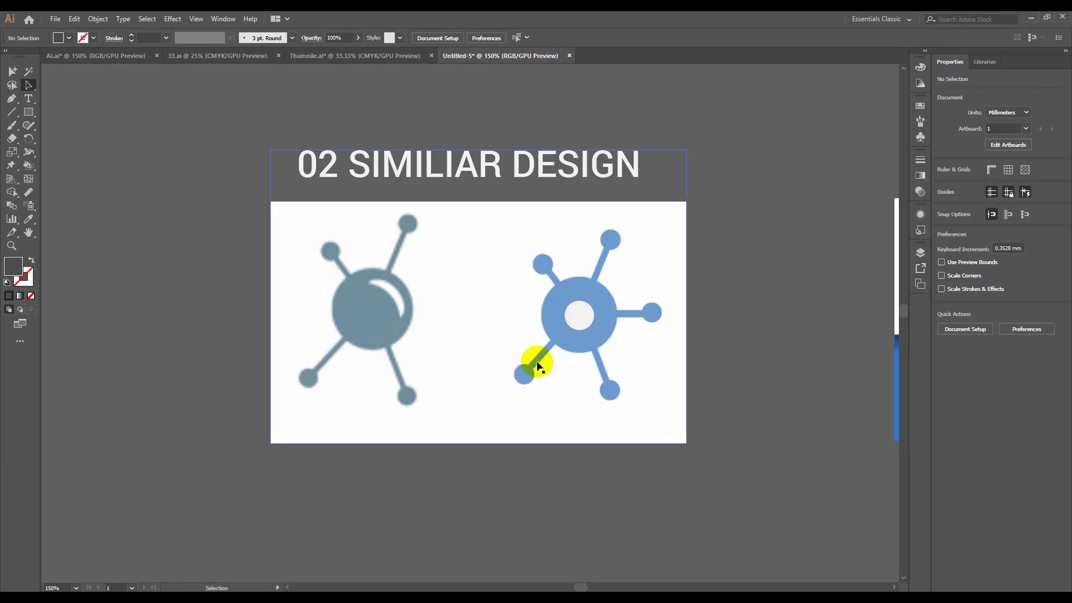
Switch back to Illustrator and review the DESIGN CONCEPT list and the 03 IDEA DESIGN example with the Google and Lenovo logos.
{"action": "scroll", "coordinate": [664, 396], "scroll_direction": "down", "scroll_amount": 2}
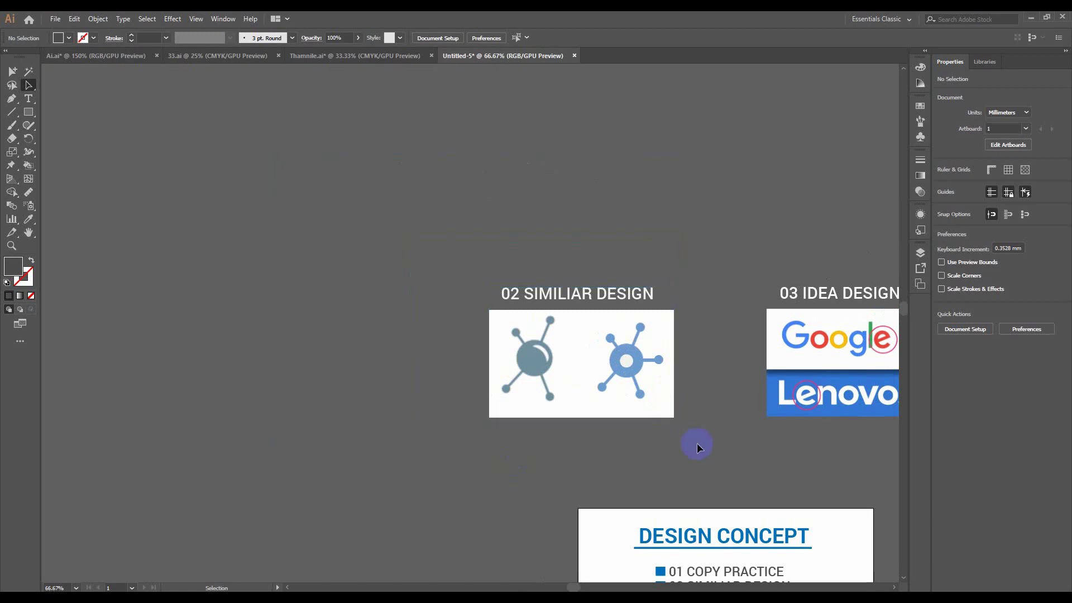
{"action": "left_click_drag", "start_coordinate": [697, 443], "coordinate": [646, 287]}
{"action": "left_click_drag", "start_coordinate": [755, 493], "coordinate": [736, 430]}
{"action": "scroll", "coordinate": [735, 430], "scroll_direction": "up", "scroll_amount": 2}
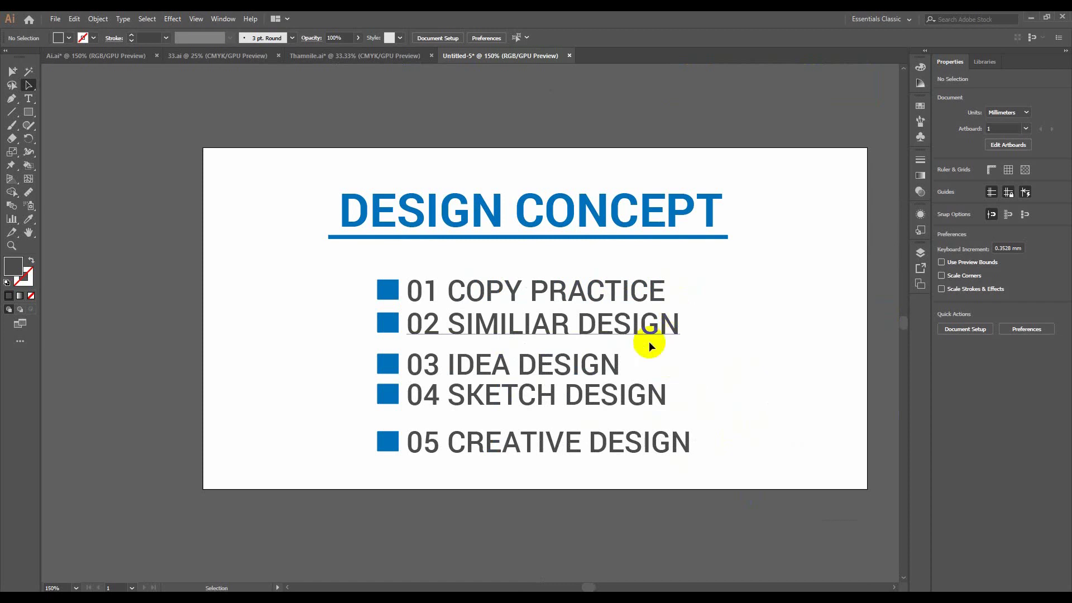
{"action": "left_click_drag", "start_coordinate": [473, 373], "coordinate": [475, 351]}
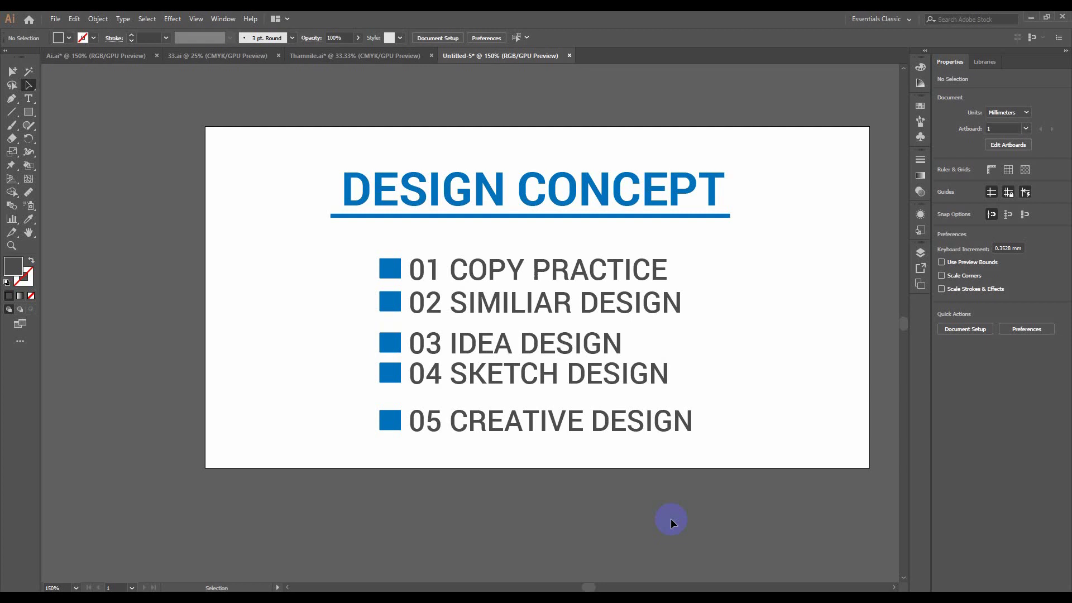
{"action": "scroll", "coordinate": [795, 306], "scroll_direction": "down", "scroll_amount": 3}
{"action": "scroll", "coordinate": [772, 260], "scroll_direction": "up", "scroll_amount": 3}
{"action": "scroll", "coordinate": [775, 261], "scroll_direction": "up", "scroll_amount": 3}
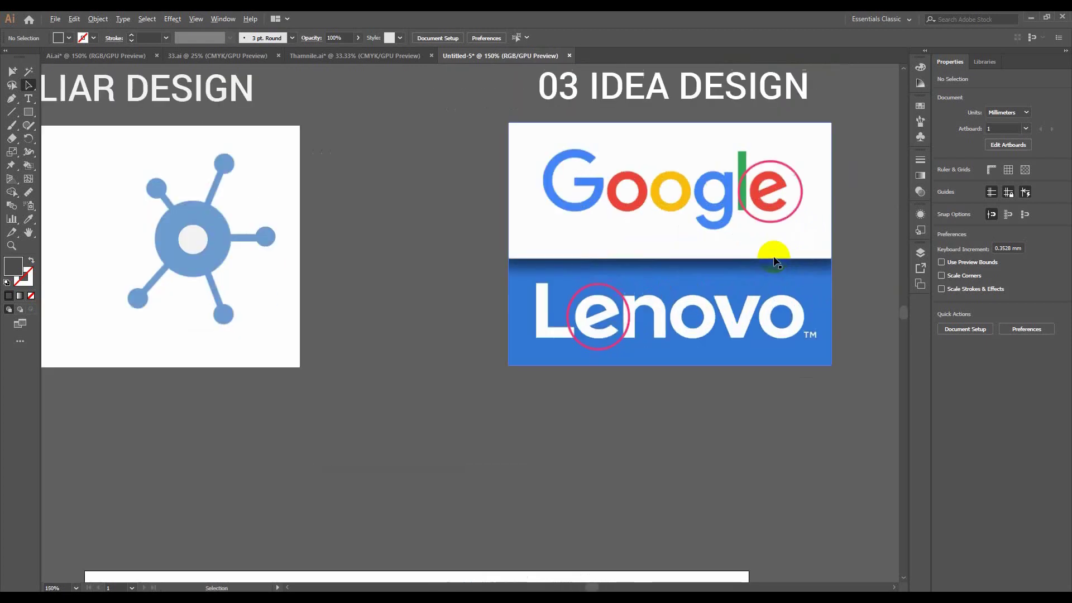
{"action": "scroll", "coordinate": [775, 261], "scroll_direction": "right", "scroll_amount": 5}
{"action": "scroll", "coordinate": [711, 296], "scroll_direction": "up", "scroll_amount": 2}
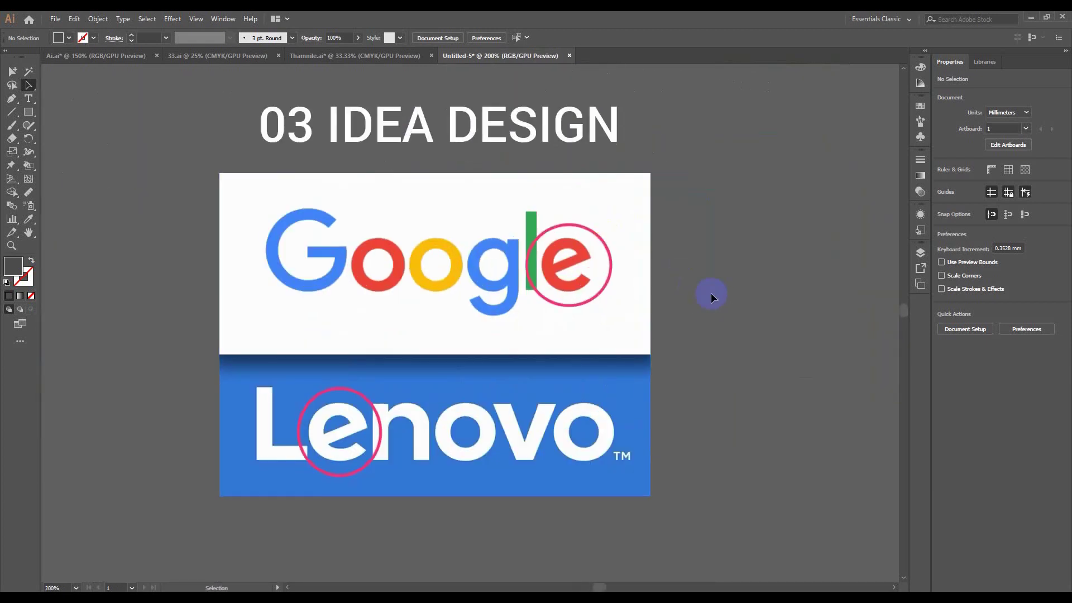
{"action": "left_click_drag", "start_coordinate": [712, 296], "coordinate": [741, 290]}
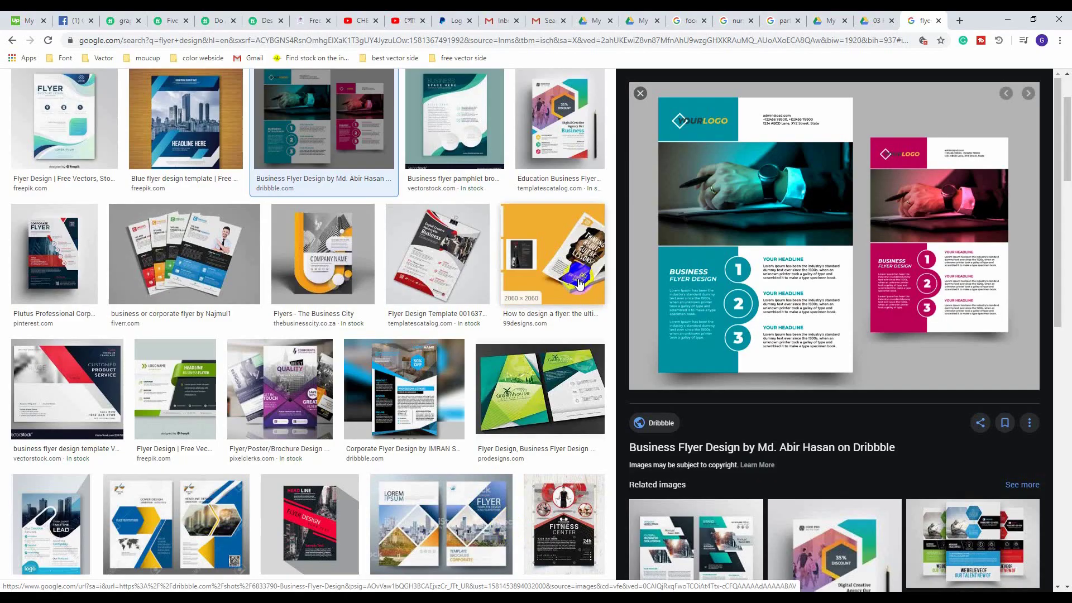
Switch to the browser and preview the Fiverr business or corporate flyer from the flyer design image results.
{"action": "scroll", "coordinate": [481, 306], "scroll_direction": "up", "scroll_amount": 3}
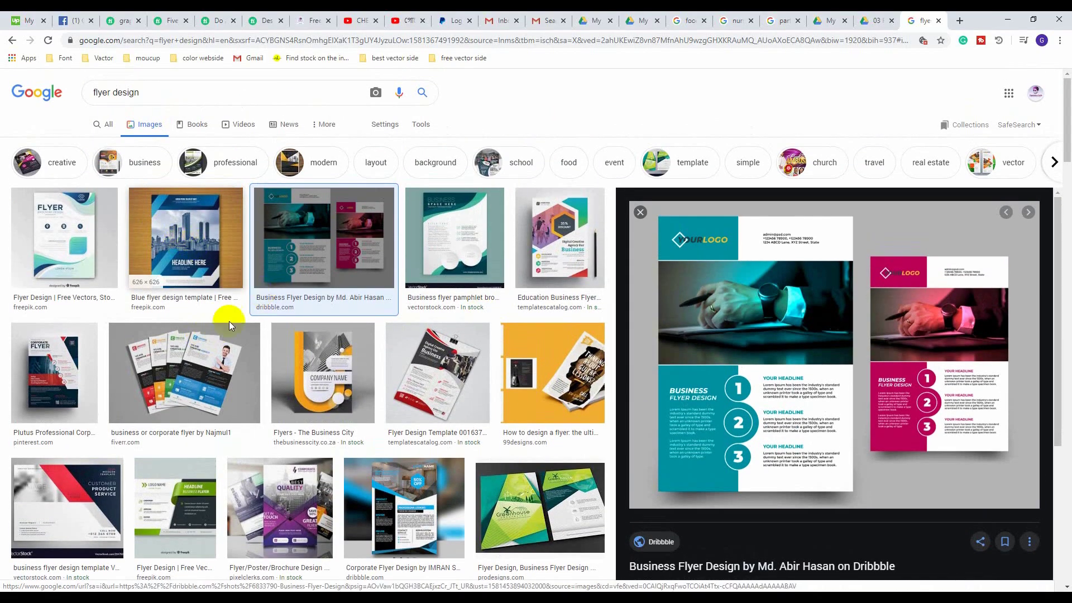
{"action": "left_click", "coordinate": [229, 341]}
{"action": "scroll", "coordinate": [229, 340], "scroll_direction": "down", "scroll_amount": 2}
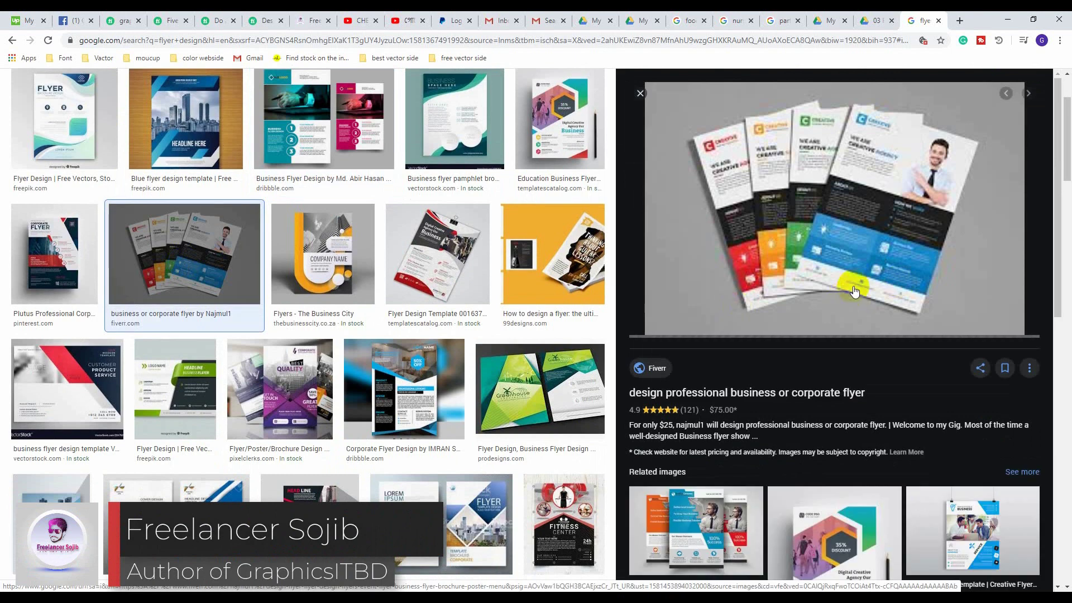
{"action": "scroll", "coordinate": [843, 360], "scroll_direction": "down", "scroll_amount": 2}
{"action": "scroll", "coordinate": [842, 360], "scroll_direction": "up", "scroll_amount": 2}
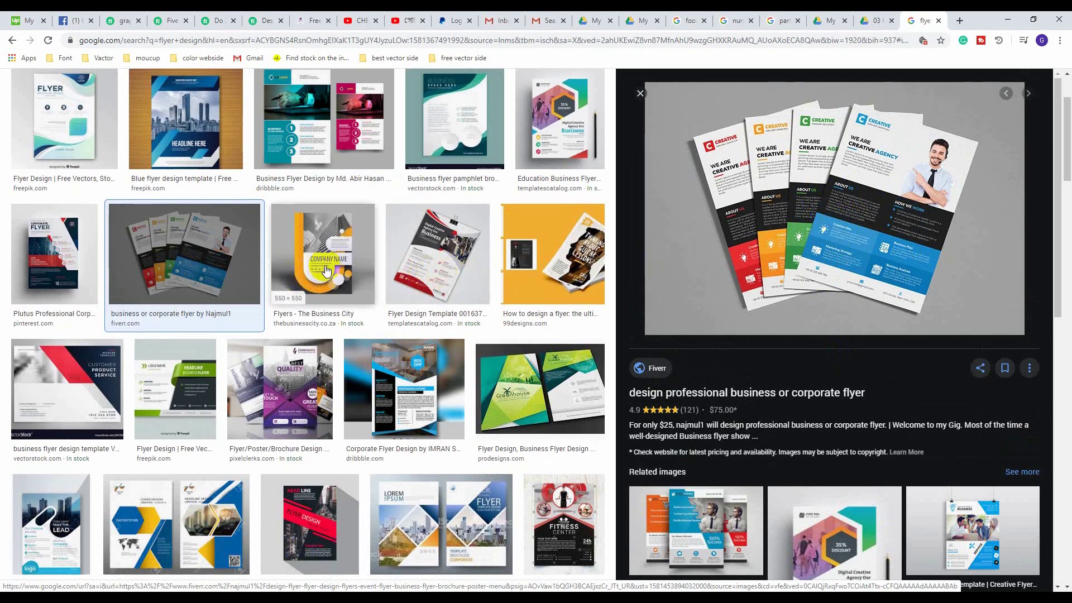
{"action": "scroll", "coordinate": [302, 242], "scroll_direction": "up", "scroll_amount": 2}
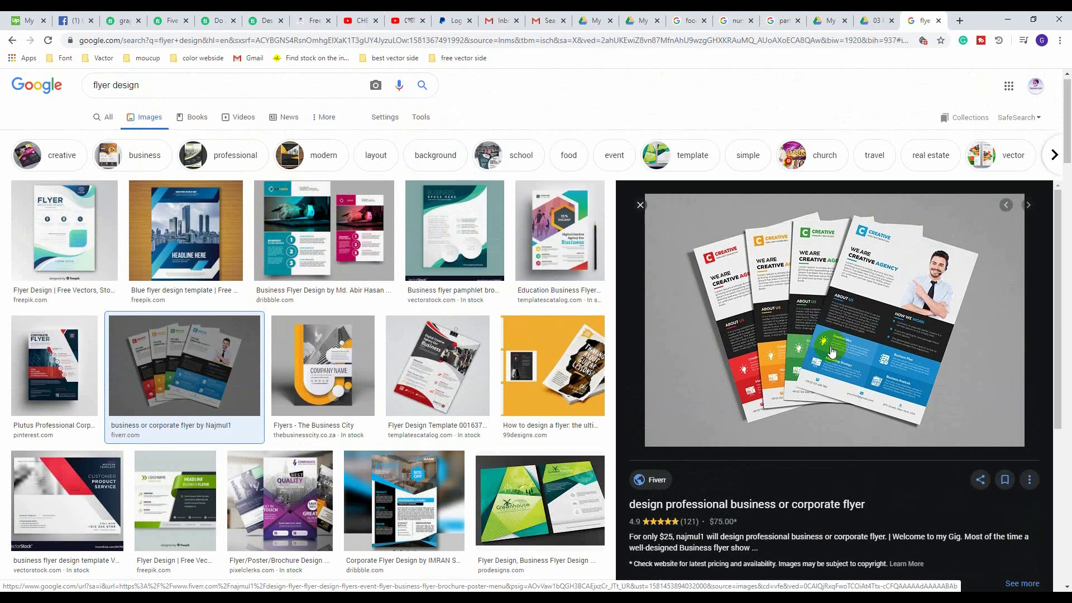
Open the corporate flyer image at full size in its own browser tab and copy the image.
{"action": "right_click", "coordinate": [873, 269]}
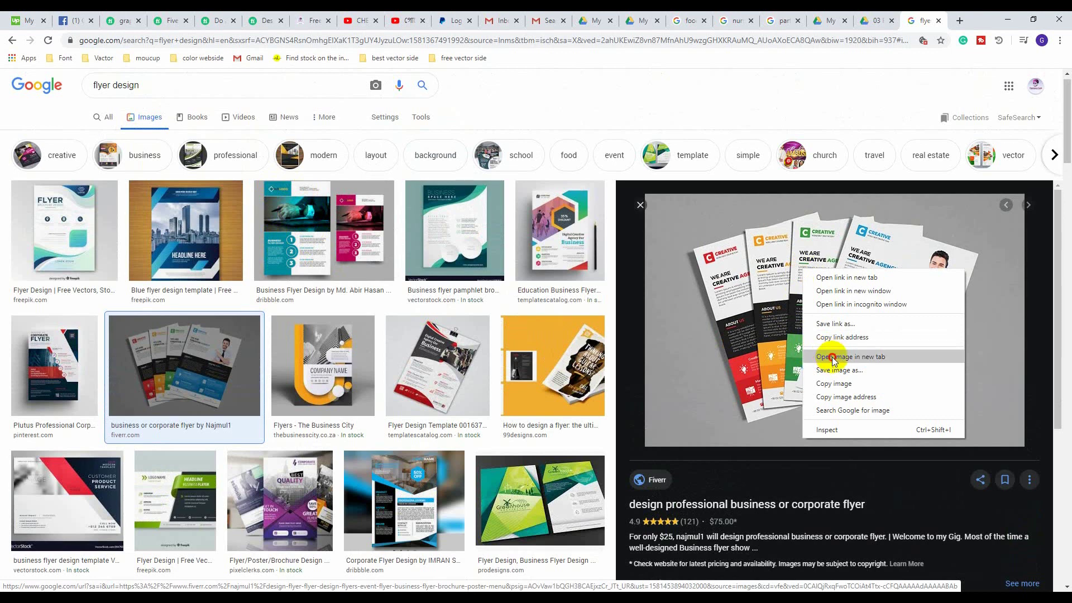
{"action": "left_click", "coordinate": [890, 353]}
{"action": "left_click", "coordinate": [916, 20]}
{"action": "right_click", "coordinate": [617, 296]}
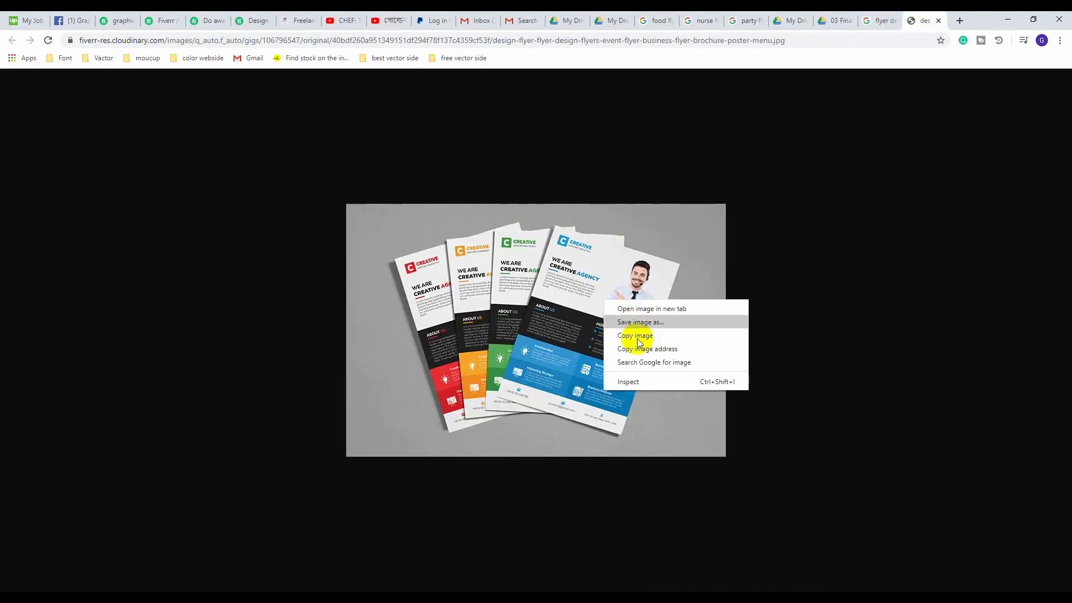
{"action": "left_click", "coordinate": [638, 343]}
{"action": "right_click", "coordinate": [617, 296]}
{"action": "left_click", "coordinate": [649, 333]}
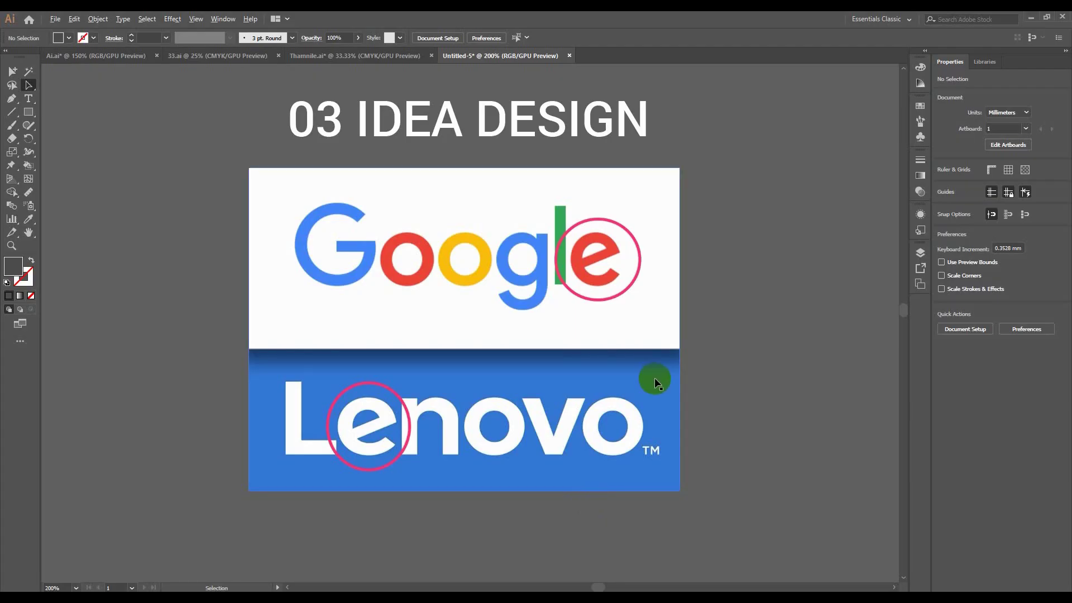
Switch to Illustrator and paste the copied corporate flyer image into the empty area below the DESIGN CONCEPT artboard.
{"action": "scroll", "coordinate": [653, 378], "scroll_direction": "down", "scroll_amount": 5}
{"action": "scroll", "coordinate": [673, 205], "scroll_direction": "down", "scroll_amount": 6}
{"action": "scroll", "coordinate": [672, 204], "scroll_direction": "down", "scroll_amount": 4}
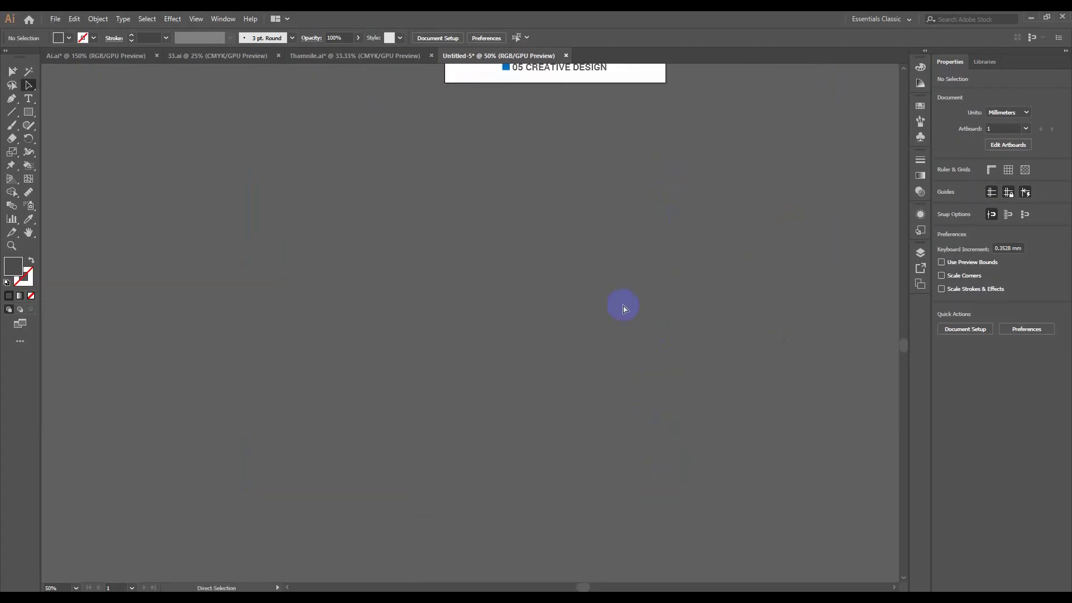
{"action": "key", "text": "ctrl+v"}
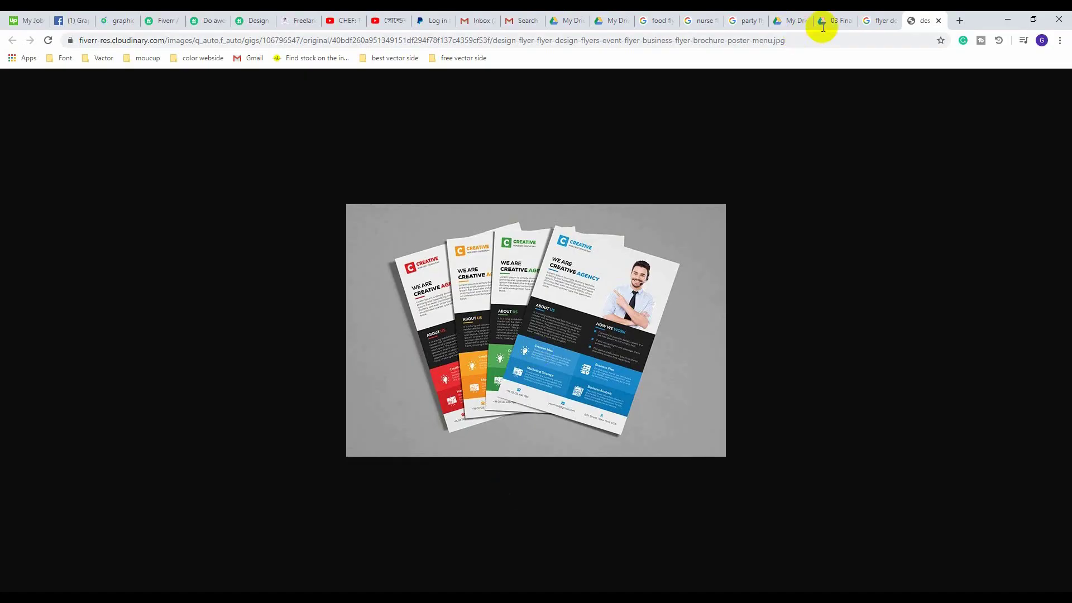
From the browser's flyer design results, open the teal-and-magenta Dribbble business flyer image in its own tab and copy it.
{"action": "left_click", "coordinate": [879, 20]}
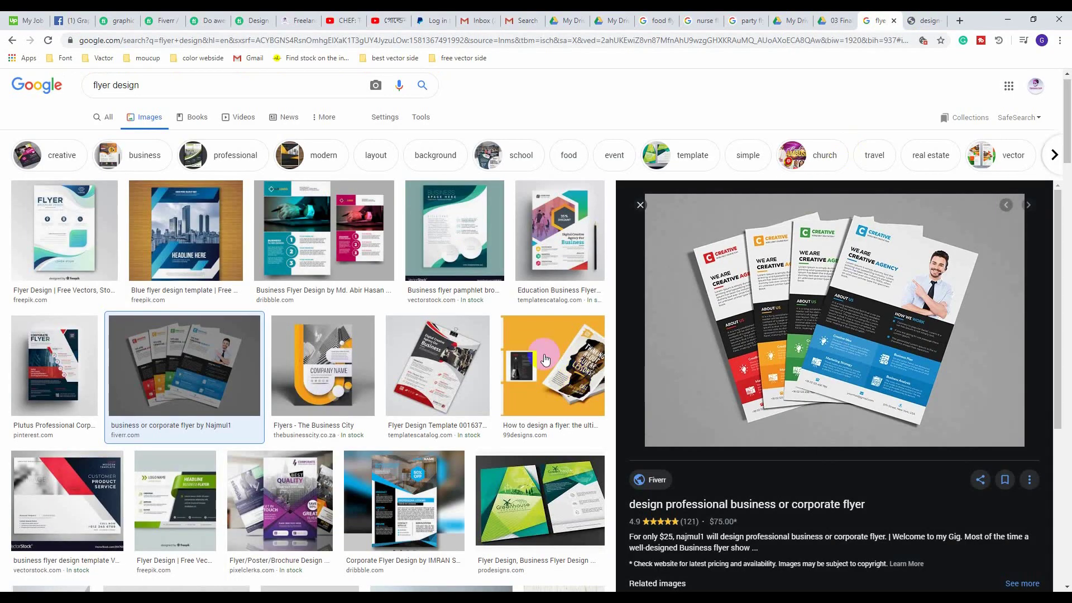
{"action": "left_click", "coordinate": [329, 237]}
{"action": "right_click", "coordinate": [757, 261]}
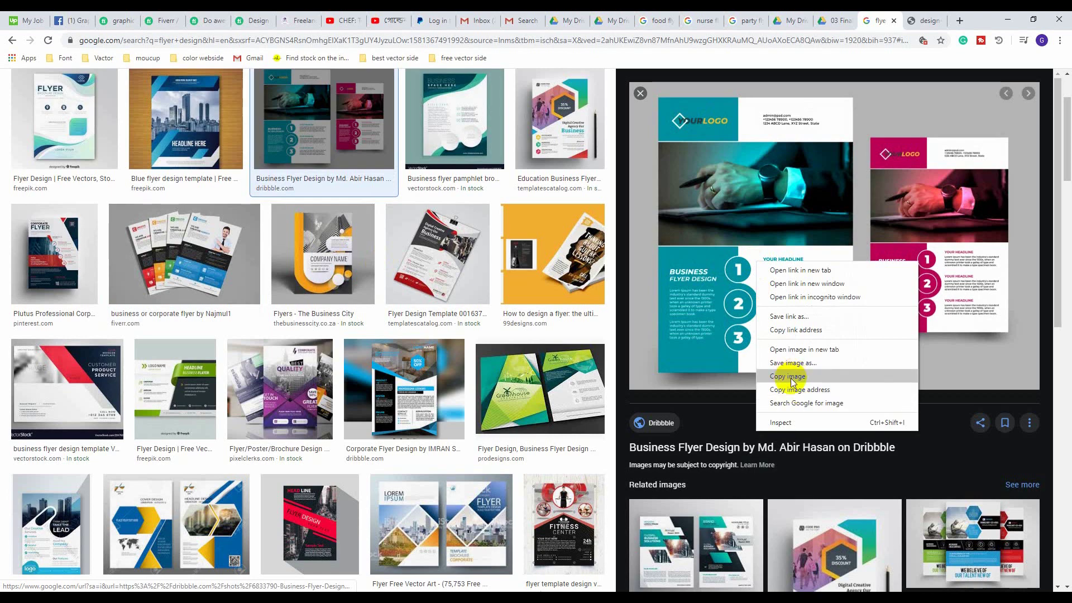
{"action": "right_click", "coordinate": [720, 244]}
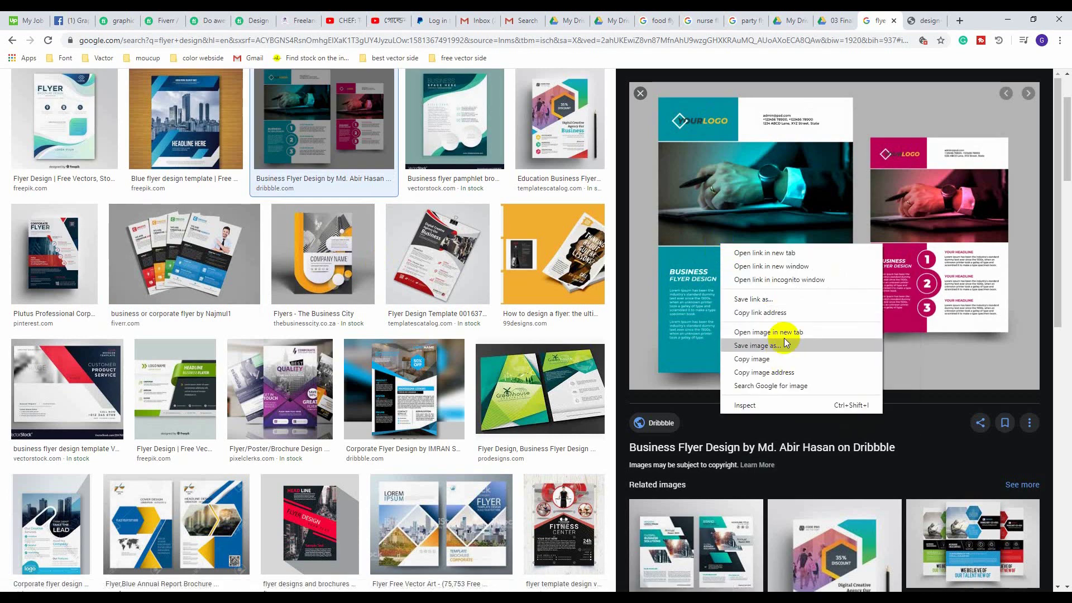
{"action": "left_click", "coordinate": [793, 331]}
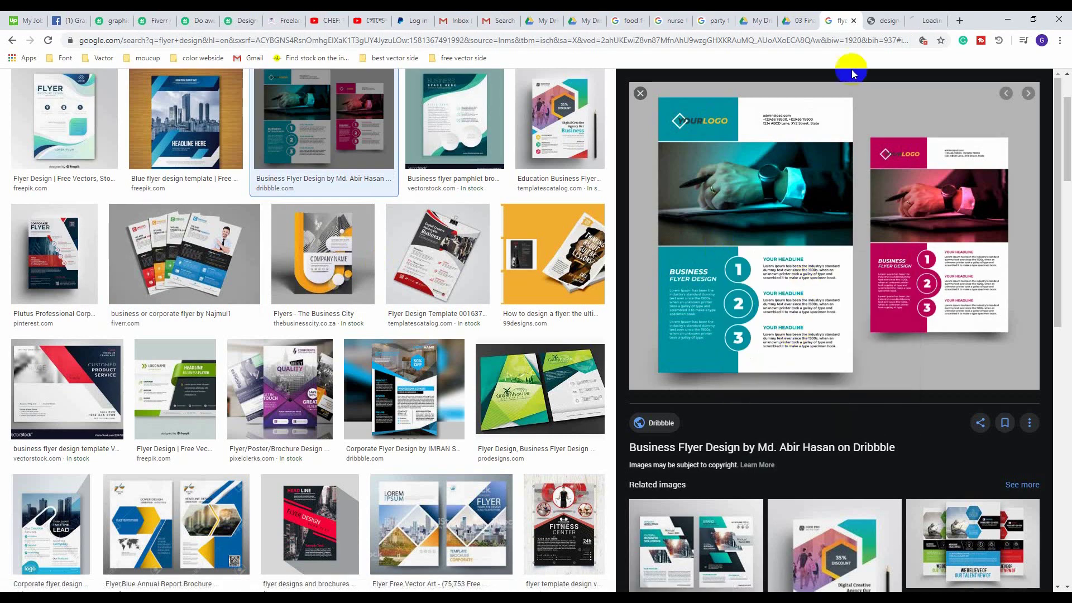
{"action": "left_click", "coordinate": [928, 21]}
{"action": "right_click", "coordinate": [679, 238]}
{"action": "left_click", "coordinate": [708, 272]}
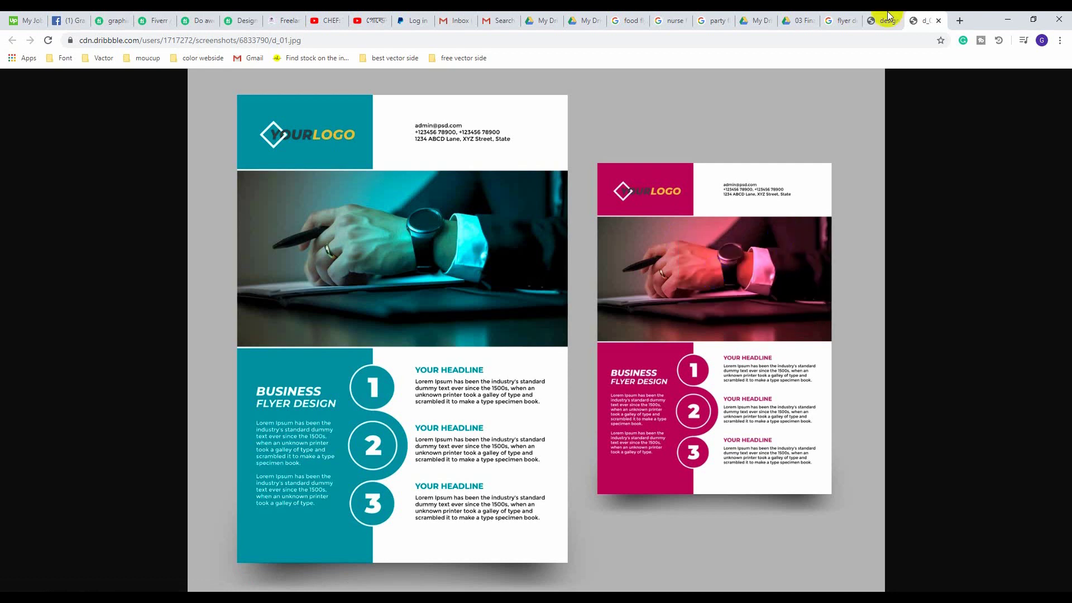
Place the Dribbble business flyer image in Illustrator below the artboard and scale it down to about 262 × 197 mm.
{"action": "left_click", "coordinate": [939, 21]}
{"action": "right_click", "coordinate": [629, 278]}
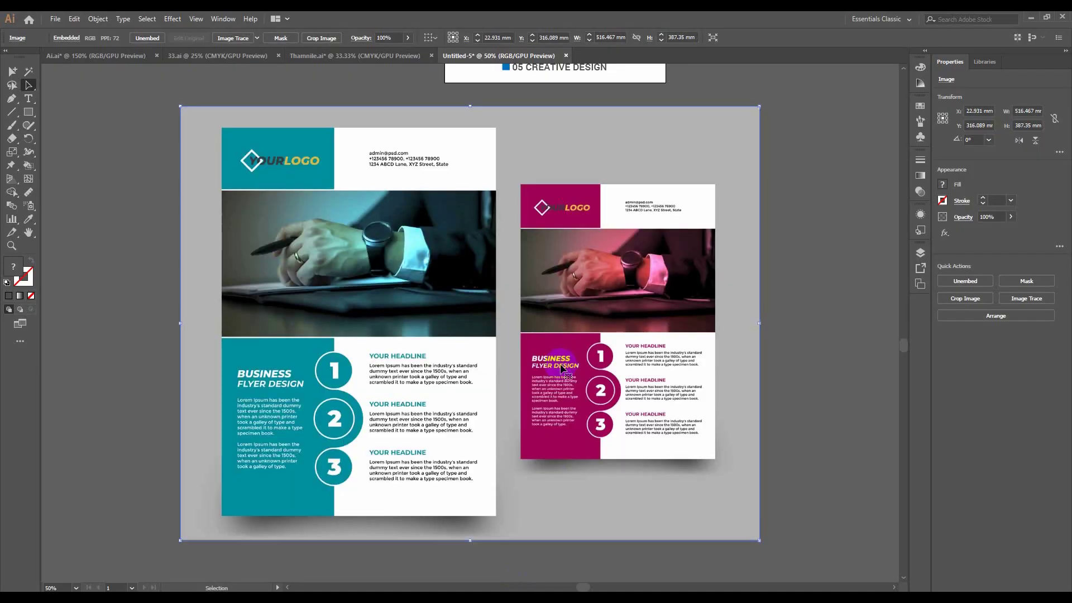
{"action": "scroll", "coordinate": [562, 373], "scroll_direction": "down", "scroll_amount": 2}
{"action": "left_click_drag", "start_coordinate": [668, 458], "coordinate": [730, 509]}
Rotate the corporate flyer image by about 15° so its front blue flyer stands upright, and switch back to the browser.
{"action": "scroll", "coordinate": [527, 411], "scroll_direction": "up", "scroll_amount": 1}
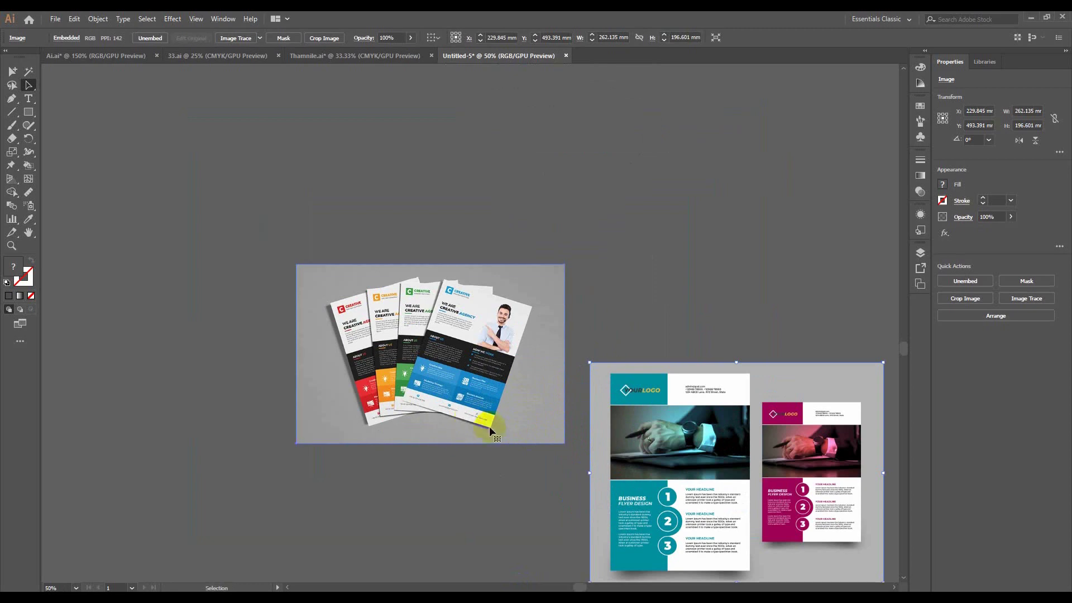
{"action": "scroll", "coordinate": [497, 435], "scroll_direction": "up", "scroll_amount": 1}
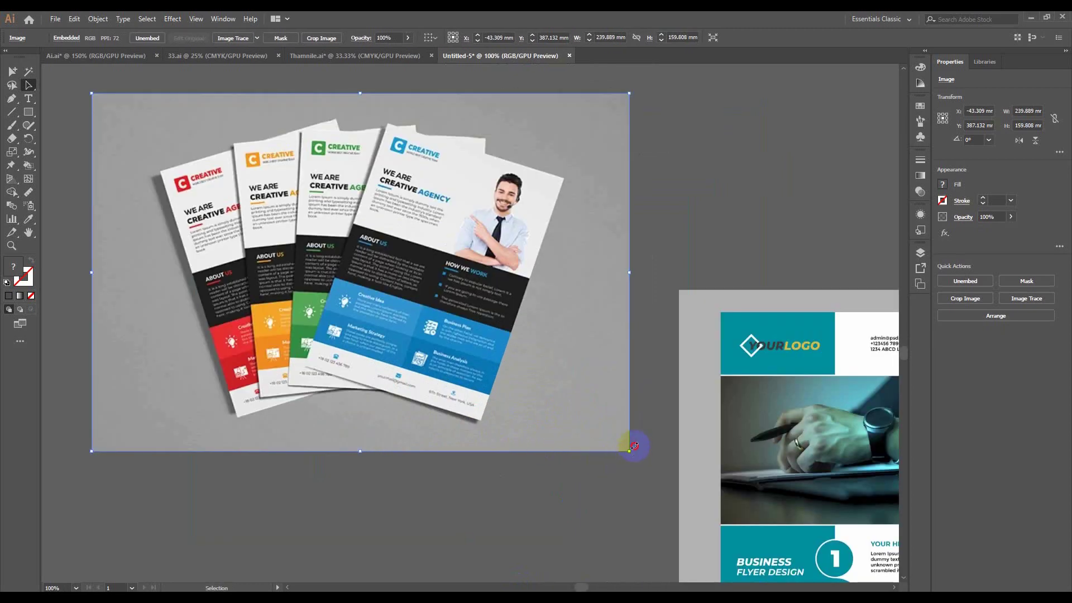
{"action": "left_click_drag", "start_coordinate": [634, 445], "coordinate": [624, 367]}
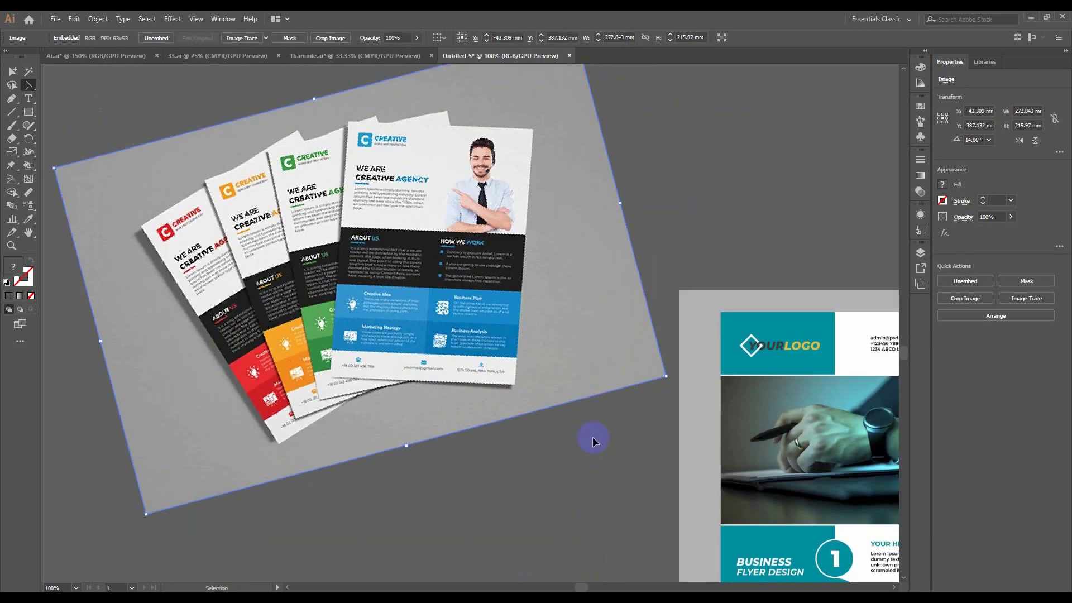
{"action": "key", "text": "alt+Tab"}
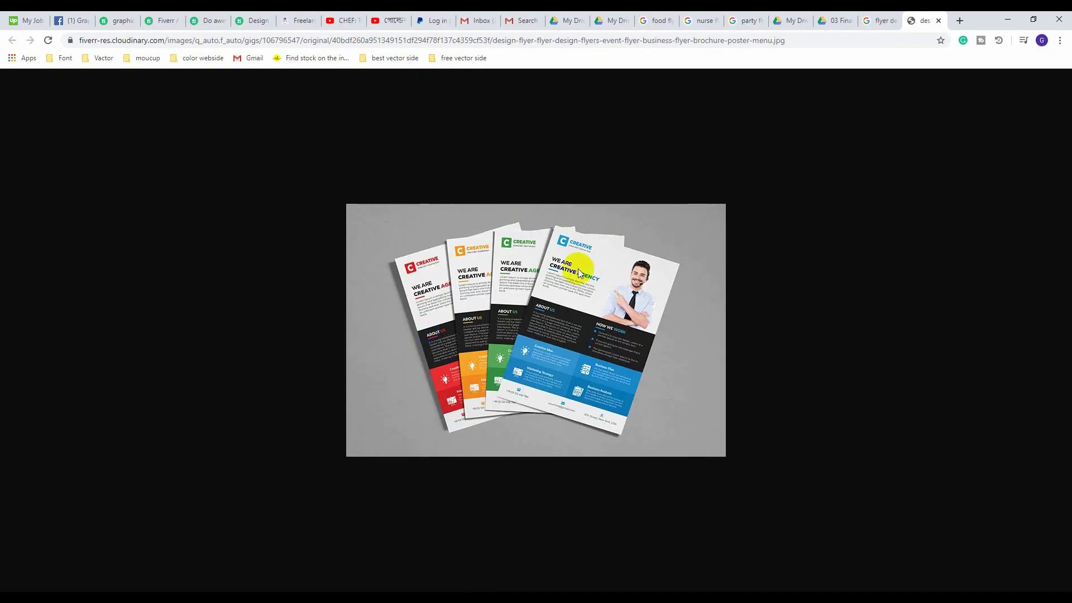
Return to the flyer design image results and preview the Creative Business Flyers image from Design Bundles among the related images.
{"action": "left_click", "coordinate": [878, 20]}
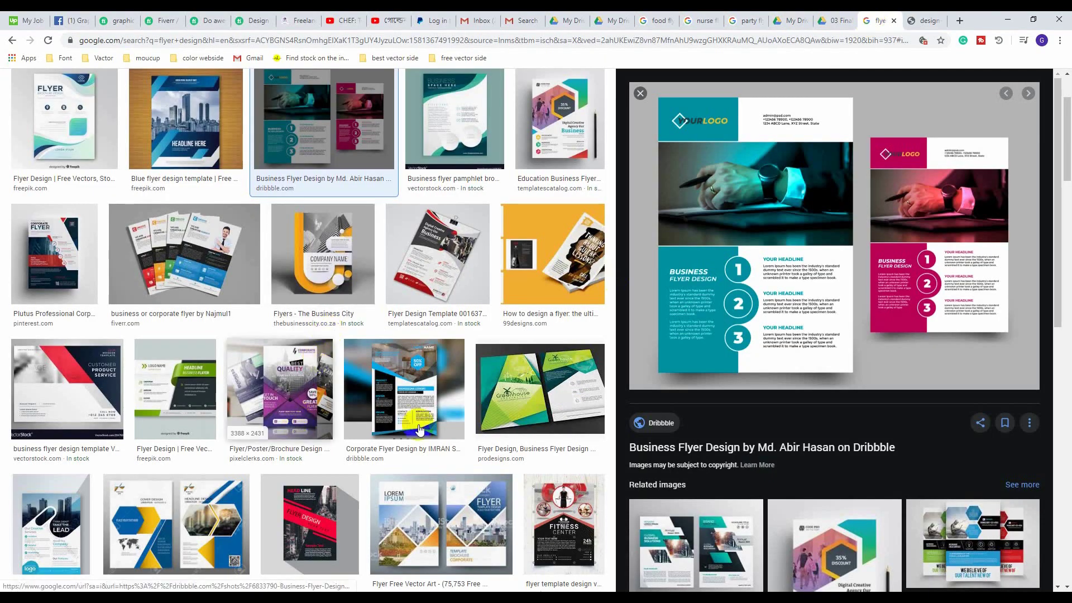
{"action": "scroll", "coordinate": [239, 450], "scroll_direction": "down", "scroll_amount": 1}
{"action": "scroll", "coordinate": [134, 362], "scroll_direction": "down", "scroll_amount": 1}
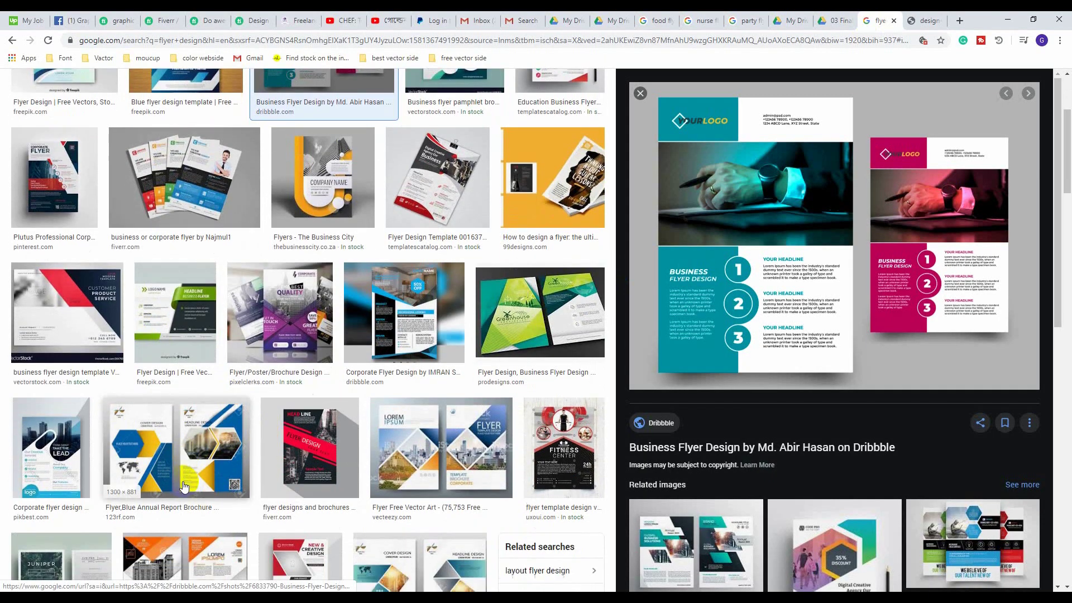
{"action": "scroll", "coordinate": [651, 424], "scroll_direction": "down", "scroll_amount": 3}
{"action": "scroll", "coordinate": [353, 495], "scroll_direction": "down", "scroll_amount": 4}
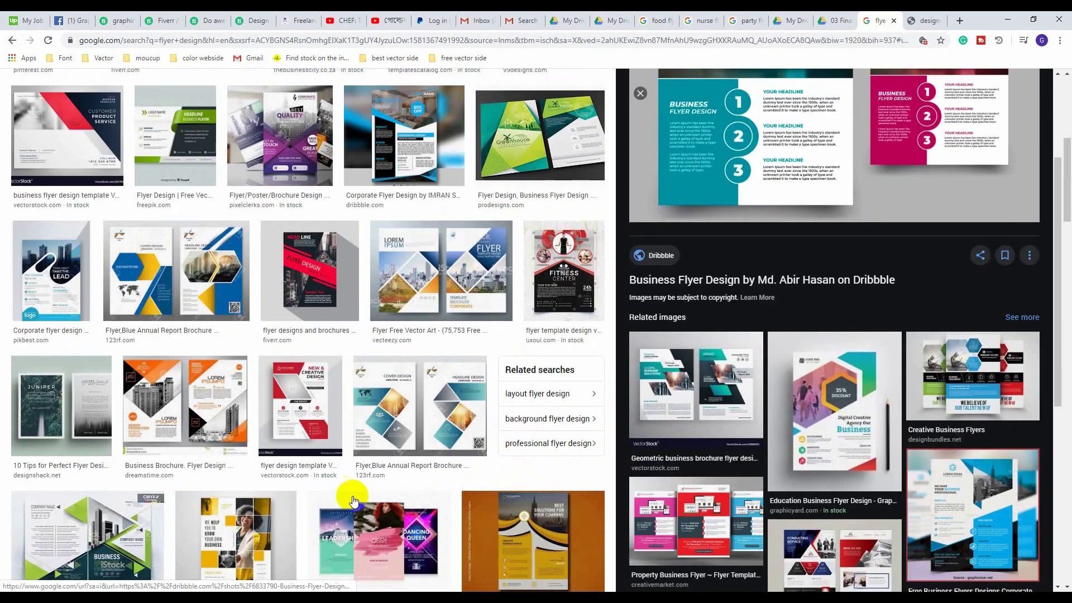
{"action": "scroll", "coordinate": [975, 371], "scroll_direction": "down", "scroll_amount": 3}
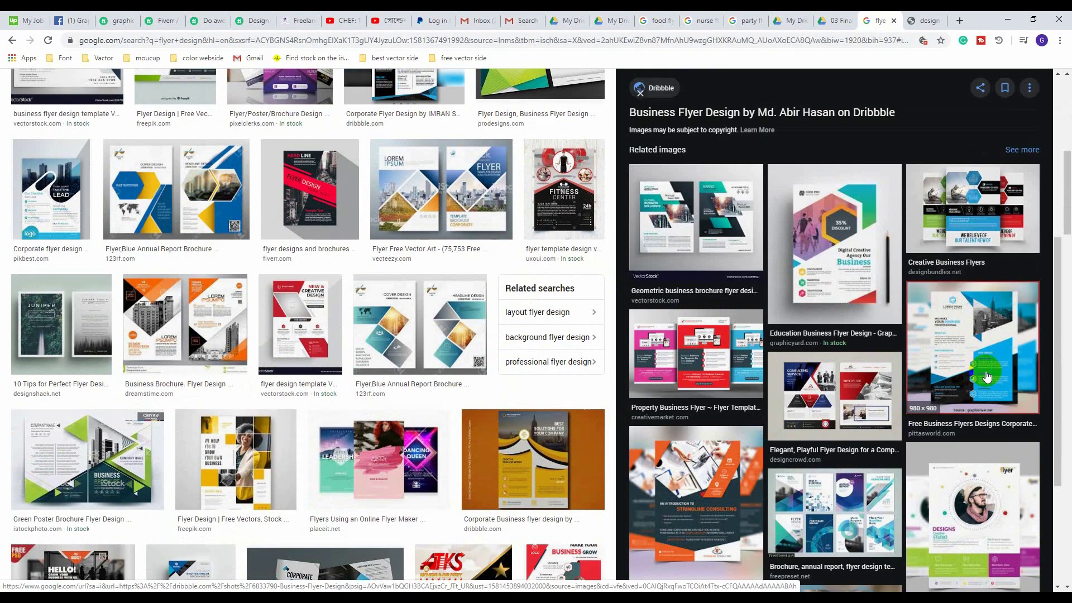
{"action": "scroll", "coordinate": [982, 279], "scroll_direction": "down", "scroll_amount": 2}
{"action": "scroll", "coordinate": [999, 219], "scroll_direction": "up", "scroll_amount": 2}
{"action": "left_click", "coordinate": [999, 219]}
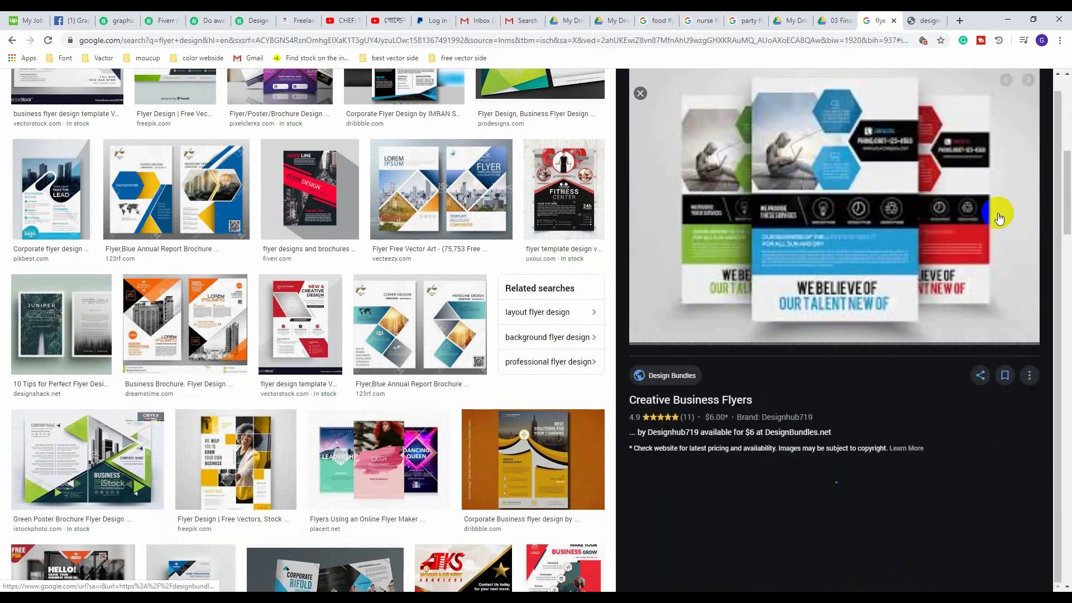
Open the previewed Creative Business Flyers image in its own tab and copy it.
{"action": "right_click", "coordinate": [831, 218]}
{"action": "left_click", "coordinate": [881, 305]}
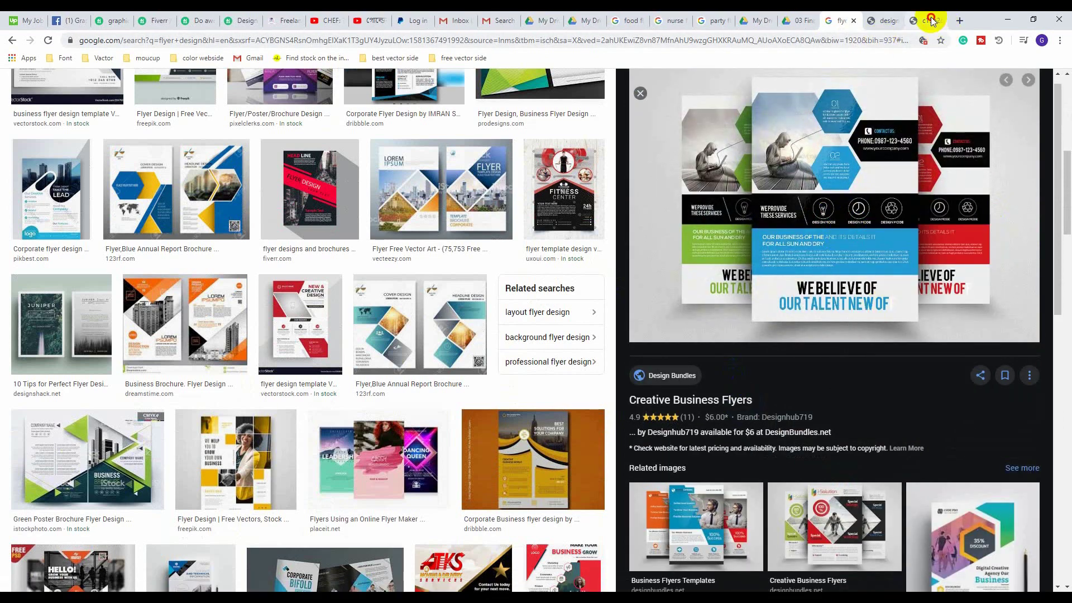
{"action": "left_click", "coordinate": [931, 20]}
{"action": "right_click", "coordinate": [582, 250]}
{"action": "left_click", "coordinate": [607, 284]}
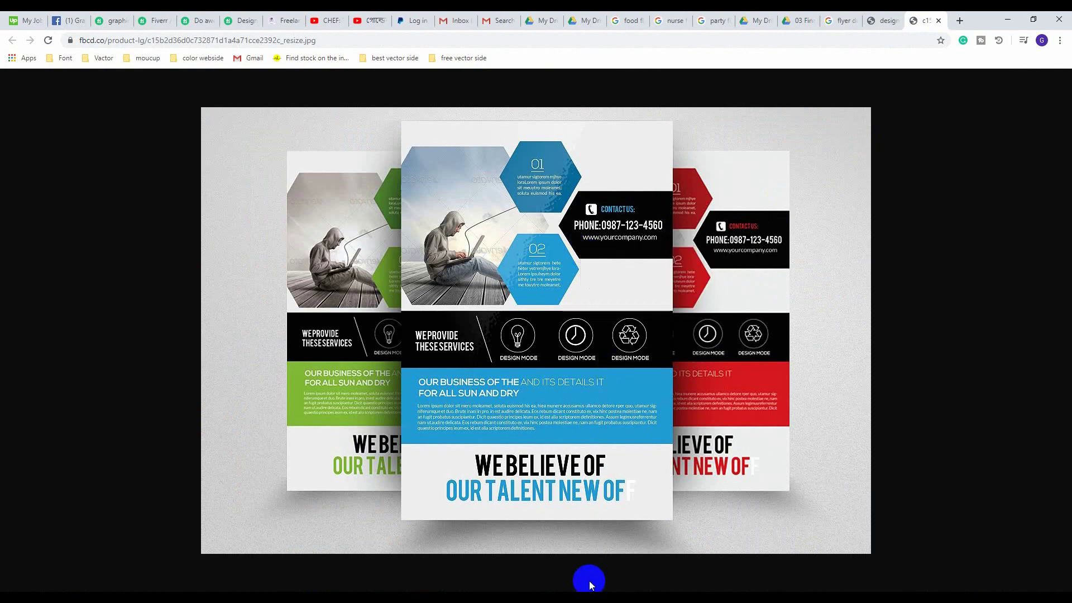
Switch to Illustrator, paste the copied hexagon flyer image and scale it down to about 135 × 90 mm below the Dribbble flyer image.
{"action": "key", "text": "alt+Tab"}
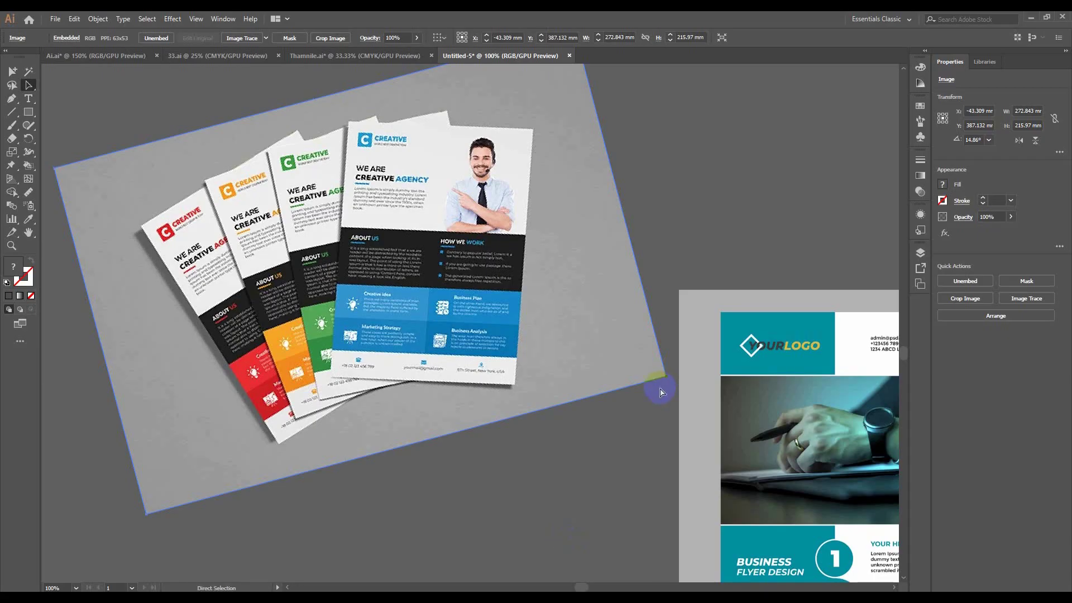
{"action": "key", "text": "ctrl+v"}
{"action": "scroll", "coordinate": [646, 383], "scroll_direction": "down", "scroll_amount": 2}
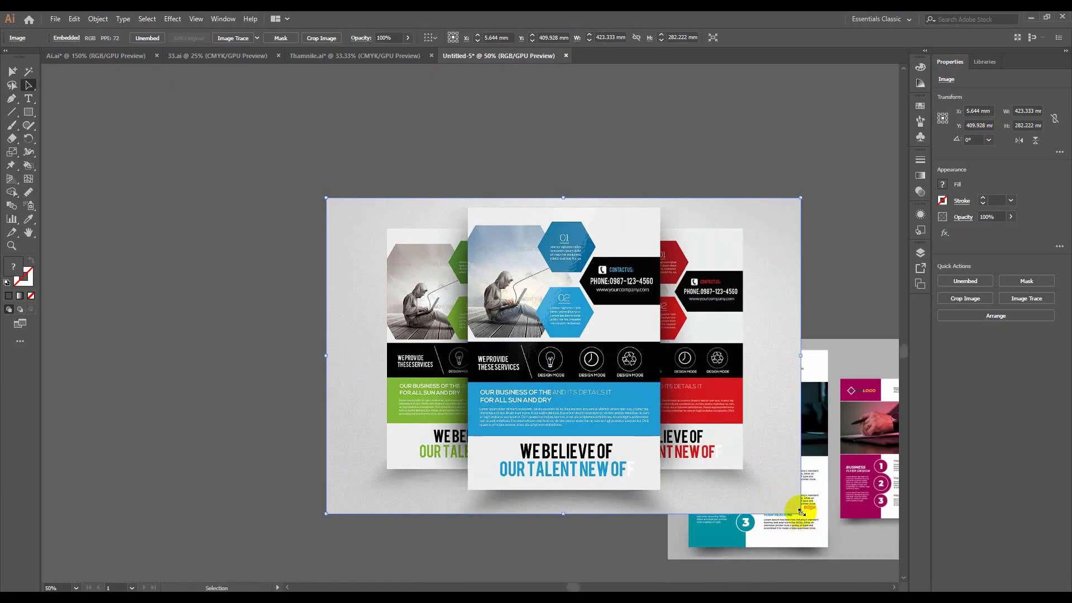
{"action": "left_click_drag", "start_coordinate": [801, 512], "coordinate": [576, 264]}
{"action": "left_click_drag", "start_coordinate": [477, 228], "coordinate": [687, 485]}
{"action": "scroll", "coordinate": [714, 499], "scroll_direction": "up", "scroll_amount": 2}
{"action": "key", "text": "ctrl+z"}
{"action": "key", "text": "ctrl+z"}
{"action": "scroll", "coordinate": [610, 455], "scroll_direction": "down", "scroll_amount": 3}
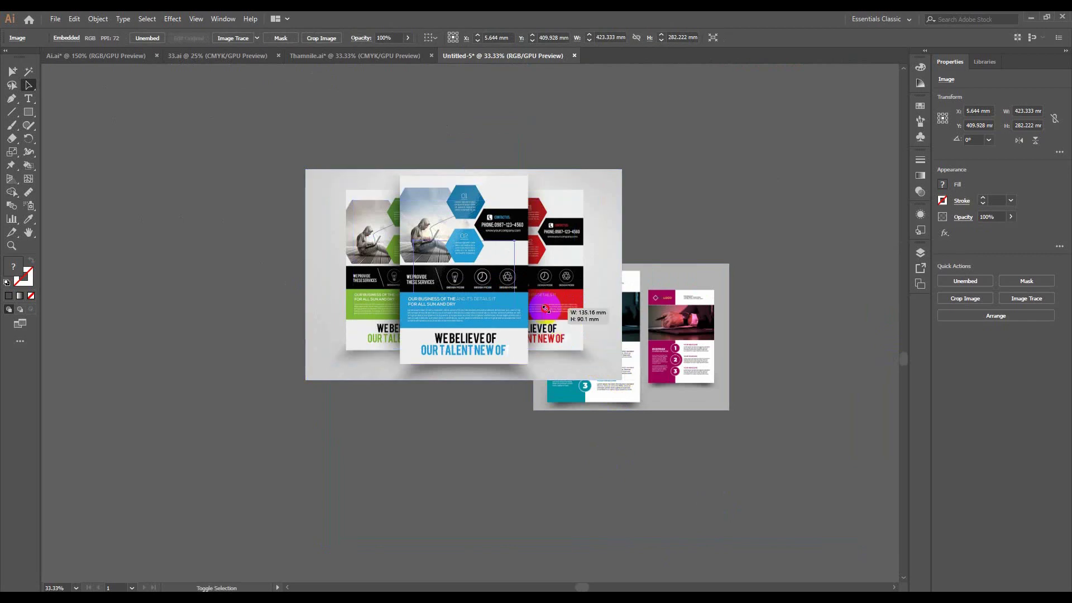
{"action": "key", "text": "ctrl+shift+z"}
{"action": "key", "text": "ctrl+shift+z"}
{"action": "scroll", "coordinate": [728, 466], "scroll_direction": "up", "scroll_amount": 3}
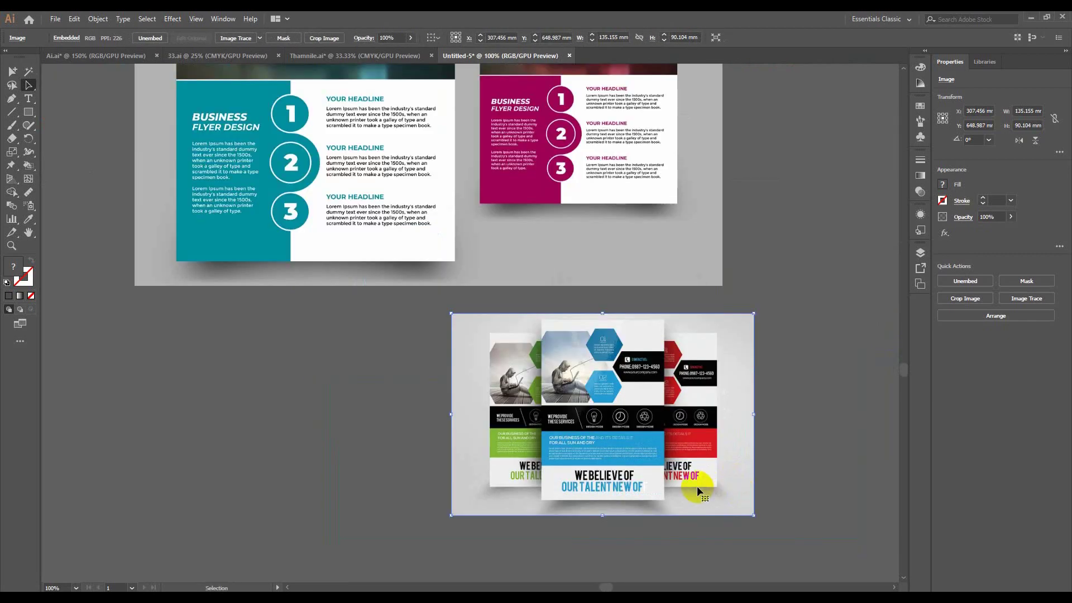
{"action": "scroll", "coordinate": [696, 490], "scroll_direction": "down", "scroll_amount": 1}
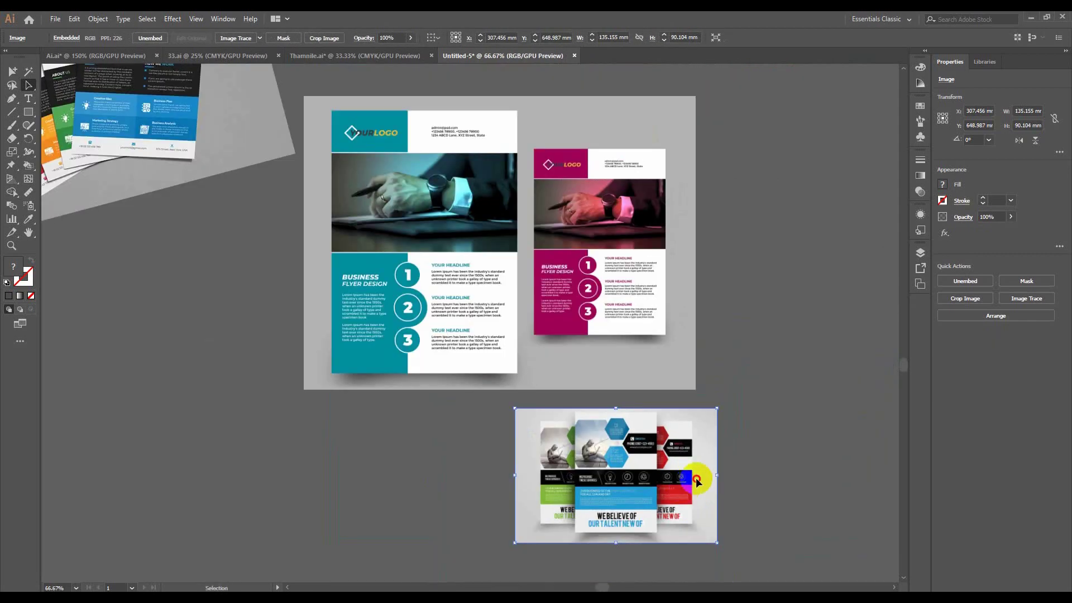
Enlarge the hexagon flyer image to about 302 × 201 mm and place it to the right of the Dribbble flyer image.
{"action": "left_click_drag", "start_coordinate": [698, 474], "coordinate": [669, 299]}
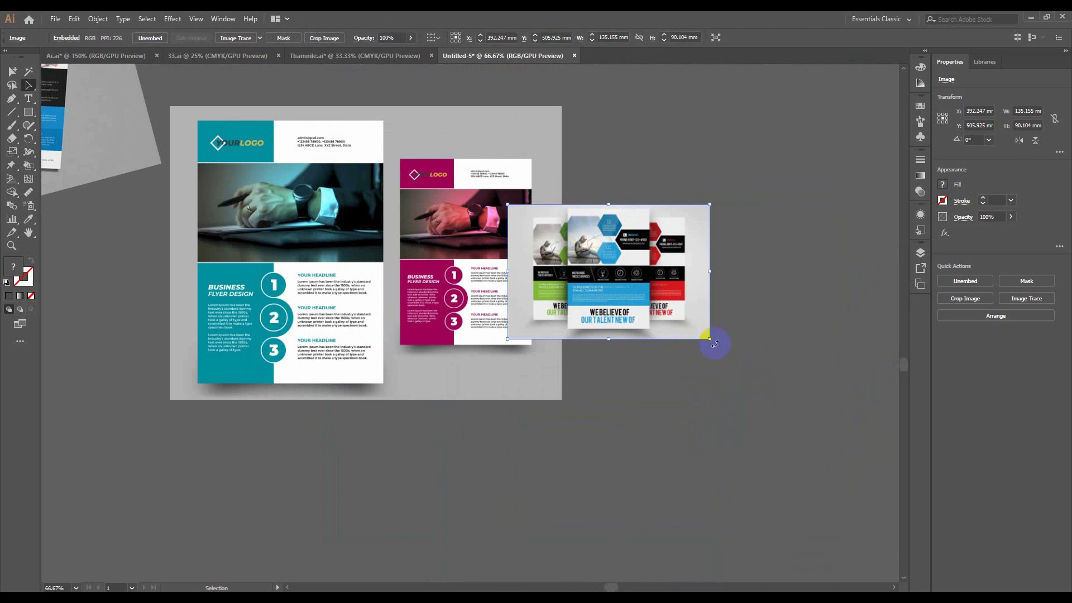
{"action": "left_click_drag", "start_coordinate": [714, 342], "coordinate": [494, 466]}
{"action": "scroll", "coordinate": [766, 398], "scroll_direction": "down", "scroll_amount": 2}
{"action": "scroll", "coordinate": [661, 335], "scroll_direction": "down", "scroll_amount": 1}
{"action": "left_click_drag", "start_coordinate": [603, 338], "coordinate": [726, 346]}
Duplicate the Dribbble and hexagon flyer images together and place the copies below and to the left of the originals.
{"action": "left_click", "coordinate": [473, 256], "text": "shift"}
{"action": "left_click_drag", "start_coordinate": [474, 255], "coordinate": [261, 467]}
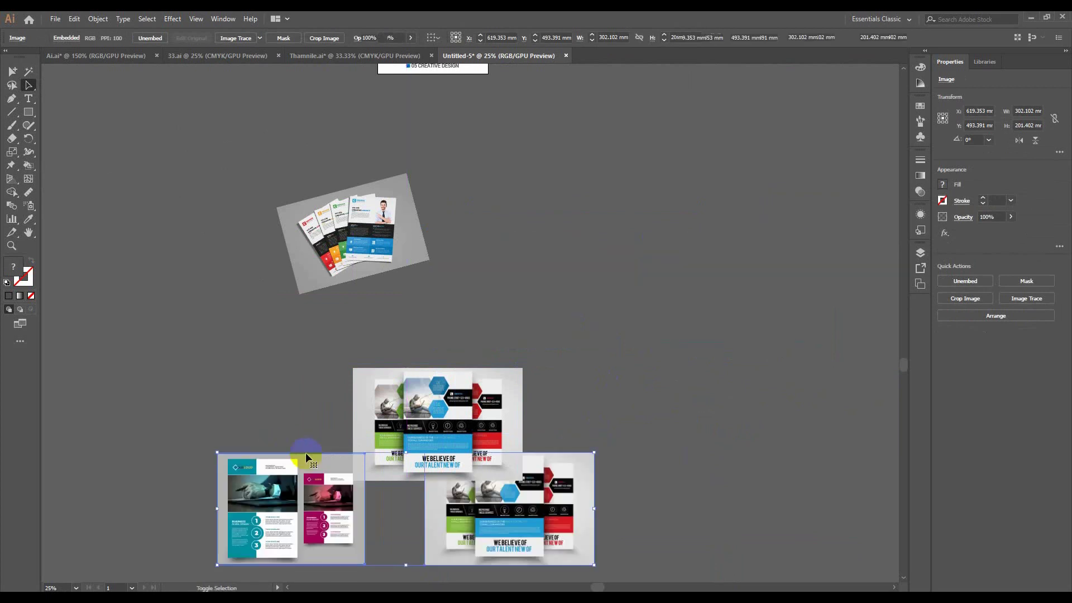
{"action": "key", "text": "ctrl+z"}
{"action": "key", "text": "v"}
{"action": "left_click_drag", "start_coordinate": [557, 250], "coordinate": [282, 397]}
Move the upper Dribbble flyer image horizontally until it sits close beside the upper hexagon flyer image.
{"action": "left_click", "coordinate": [623, 476]}
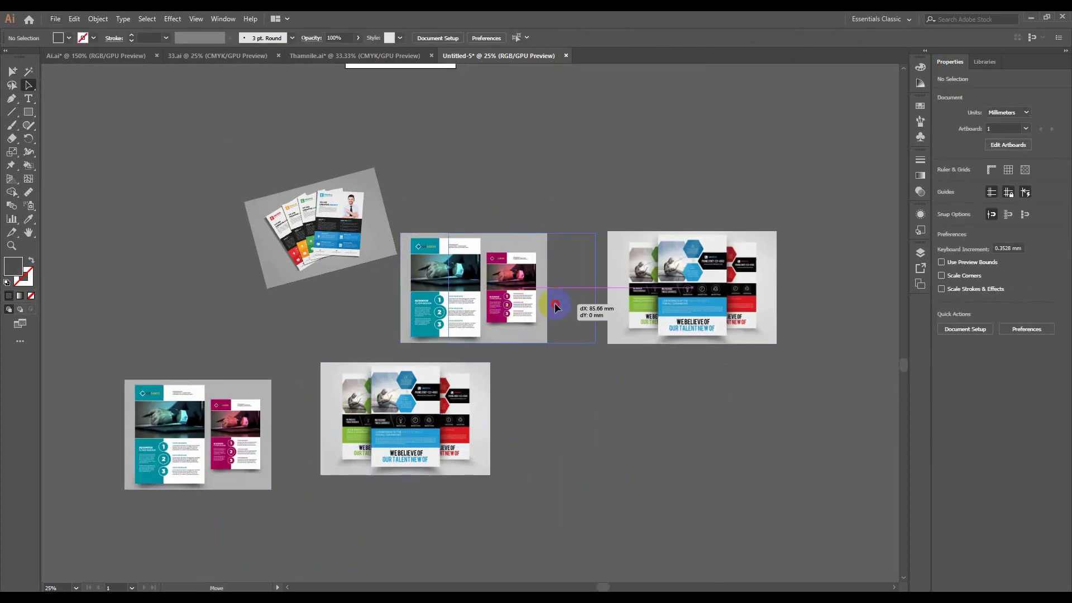
{"action": "scroll", "coordinate": [624, 377], "scroll_direction": "up", "scroll_amount": 2}
{"action": "left_click", "coordinate": [625, 400]}
{"action": "scroll", "coordinate": [625, 400], "scroll_direction": "up", "scroll_amount": 3}
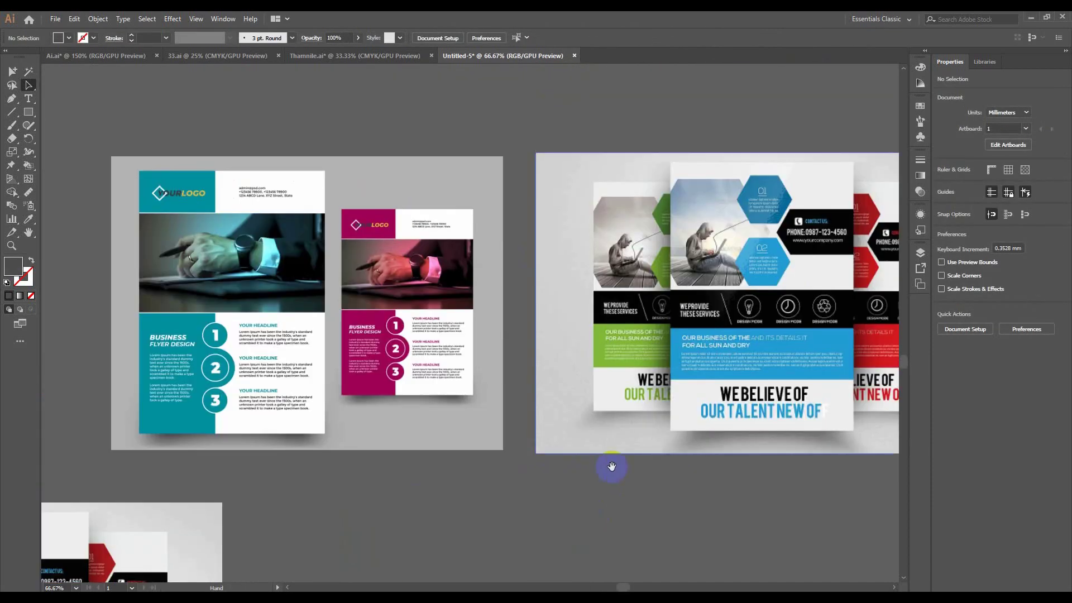
{"action": "scroll", "coordinate": [556, 399], "scroll_direction": "down", "scroll_amount": 2}
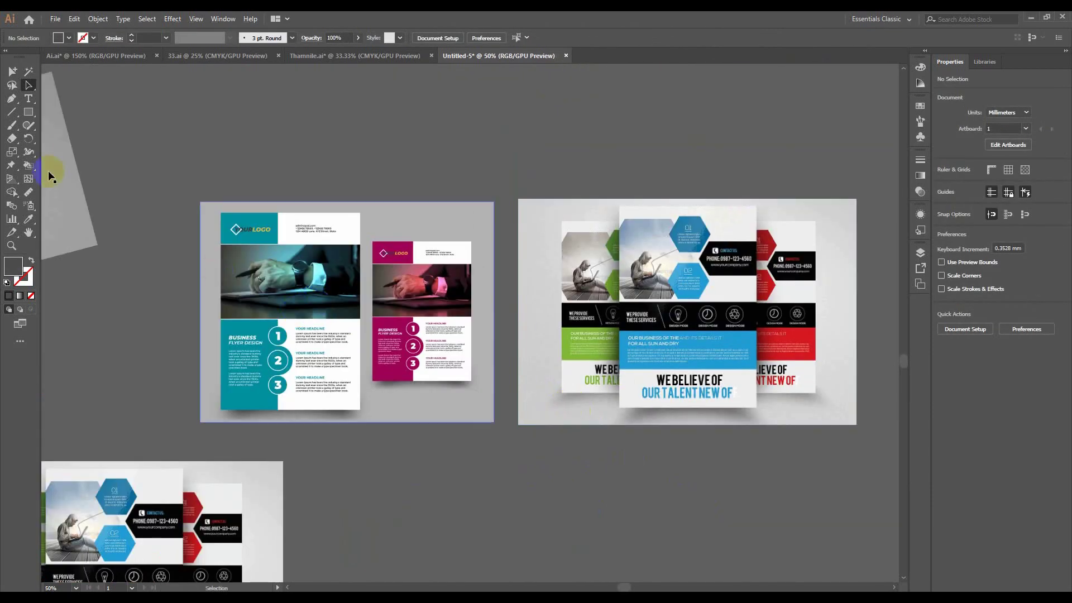
Draw a rectangle about 124 × 96 mm covering the header and hand photo of the upper teal flyer.
{"action": "left_click", "coordinate": [28, 111]}
{"action": "scroll", "coordinate": [285, 262], "scroll_direction": "up", "scroll_amount": 1}
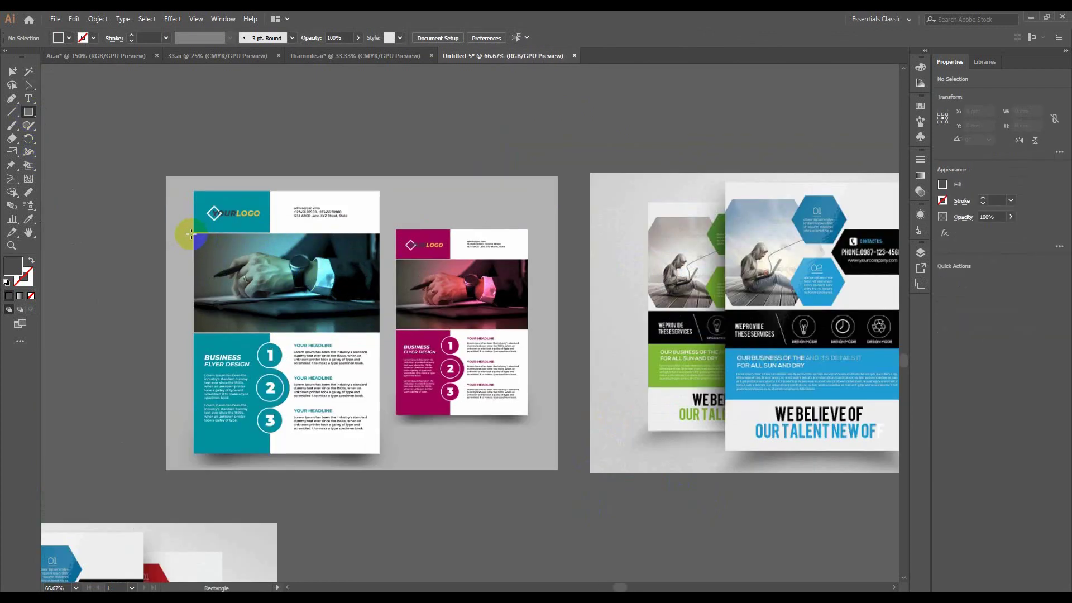
{"action": "left_click_drag", "start_coordinate": [191, 233], "coordinate": [360, 321]}
{"action": "key", "text": "ctrl+z"}
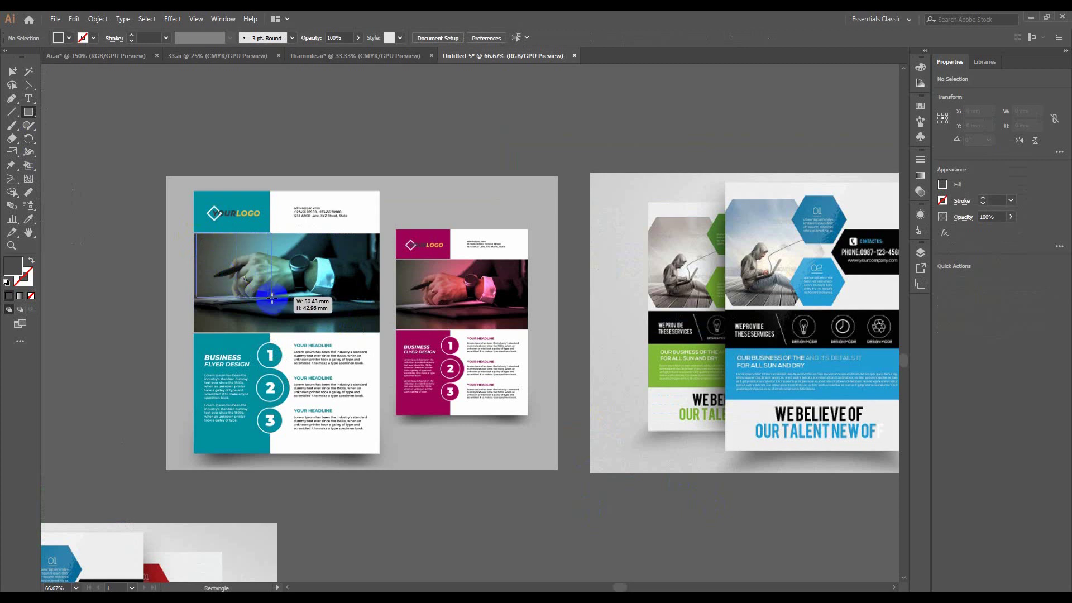
{"action": "left_click_drag", "start_coordinate": [203, 247], "coordinate": [372, 319]}
{"action": "key", "text": "ctrl+z"}
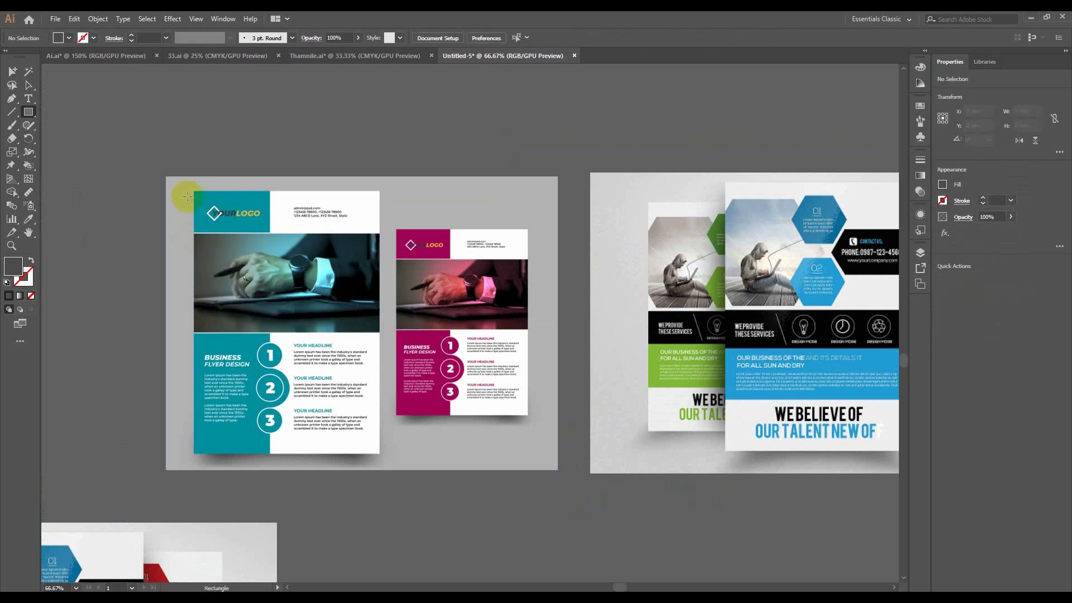
{"action": "left_click_drag", "start_coordinate": [192, 189], "coordinate": [379, 334]}
Select the rectangle together with the Dribbble flyer image and make a clipping mask from them.
{"action": "left_click", "coordinate": [29, 85]}
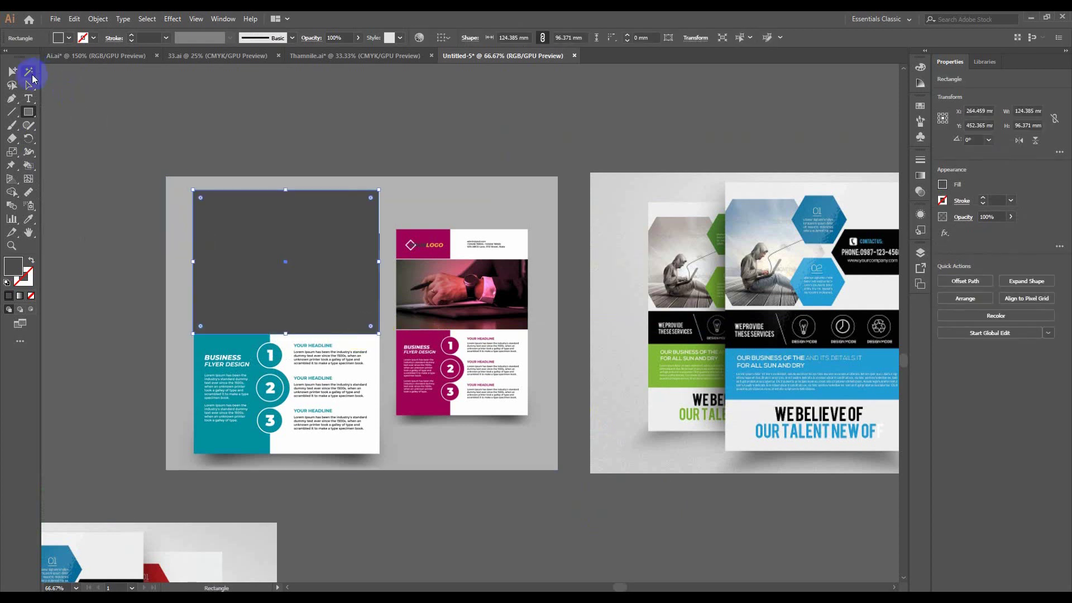
{"action": "left_click", "coordinate": [157, 153]}
{"action": "left_click_drag", "start_coordinate": [156, 152], "coordinate": [385, 282]}
{"action": "right_click", "coordinate": [403, 320]}
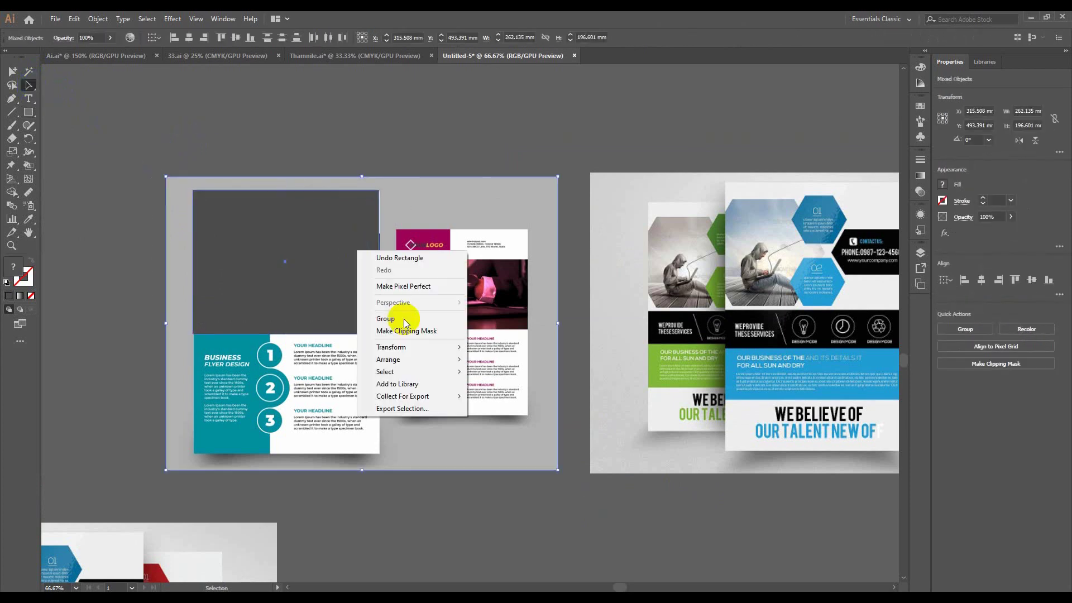
{"action": "left_click", "coordinate": [415, 331]}
{"action": "key", "text": "ctrl+minus"}
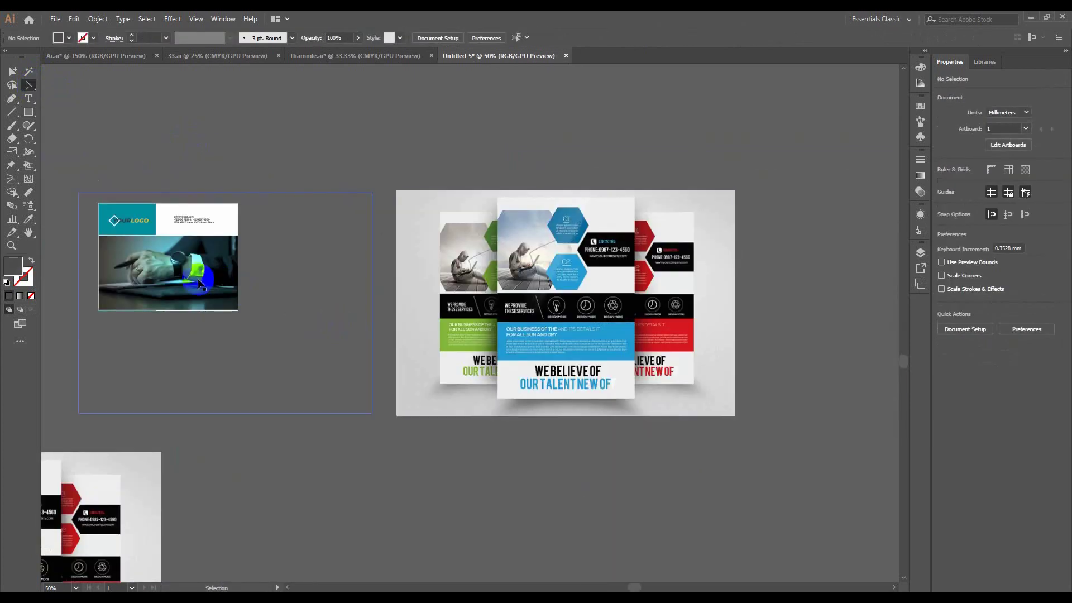
Place the clipped teal header over the top half of the blue hexagon flyer and scale it to about 121 × 90 mm.
{"action": "left_click_drag", "start_coordinate": [229, 261], "coordinate": [628, 251]}
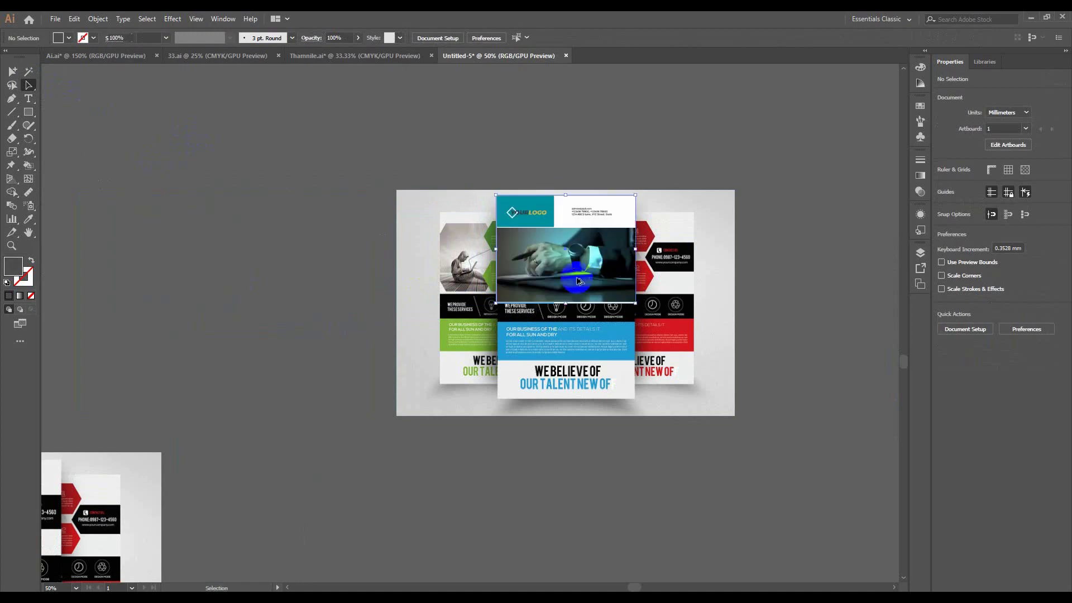
{"action": "key", "text": "ctrl+plus"}
{"action": "key", "text": "ctrl+plus"}
{"action": "left_click_drag", "start_coordinate": [636, 314], "coordinate": [564, 274]}
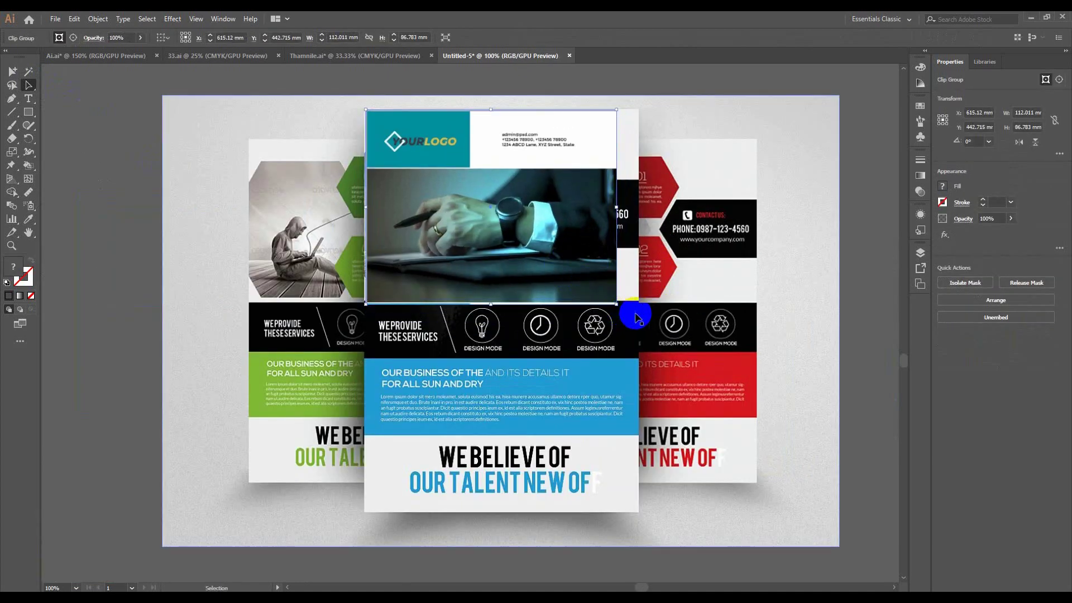
{"action": "left_click_drag", "start_coordinate": [617, 306], "coordinate": [631, 309]}
Nudge the clipped teal header about 2 mm up and slightly left to align with the blue flyer's edges, and deselect it.
{"action": "key", "text": "Up"}
{"action": "key", "text": "Up"}
{"action": "key", "text": "Up"}
{"action": "key", "text": "Up"}
{"action": "key", "text": "Up"}
{"action": "key", "text": "Up"}
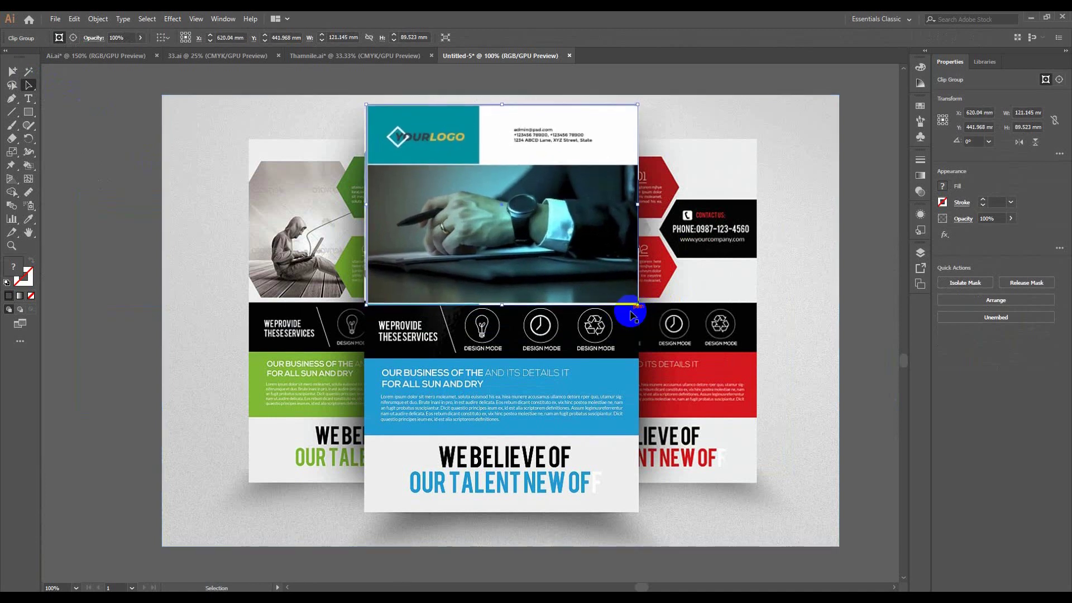
{"action": "key", "text": "Right"}
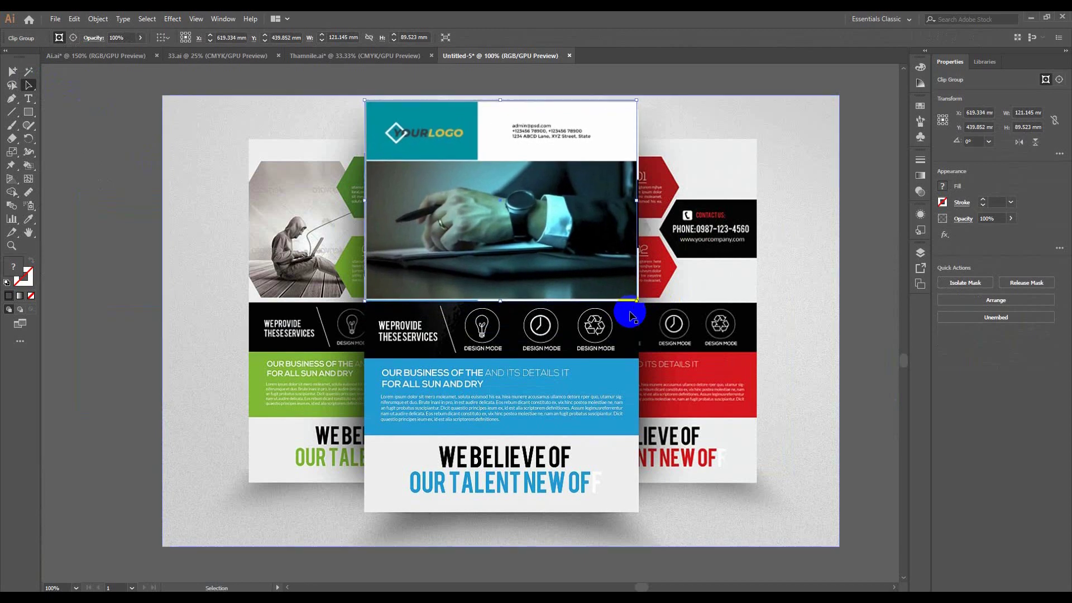
{"action": "left_click", "coordinate": [850, 323]}
Select all the flyer example images below the DESIGN CONCEPT artboard and delete them.
{"action": "scroll", "coordinate": [849, 353], "scroll_direction": "down", "scroll_amount": 1}
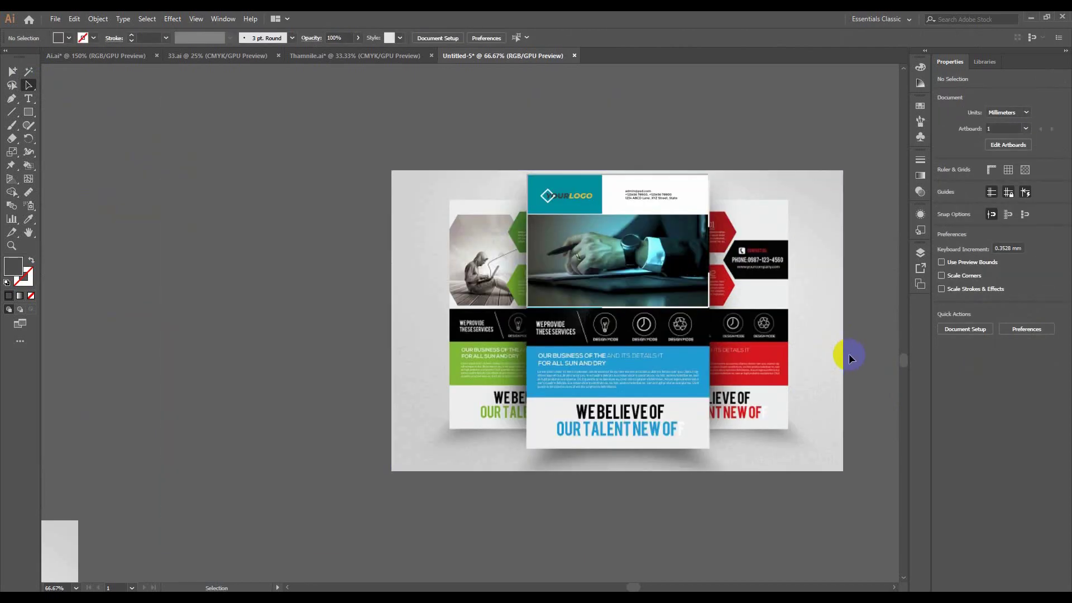
{"action": "left_click_drag", "start_coordinate": [842, 354], "coordinate": [770, 316]}
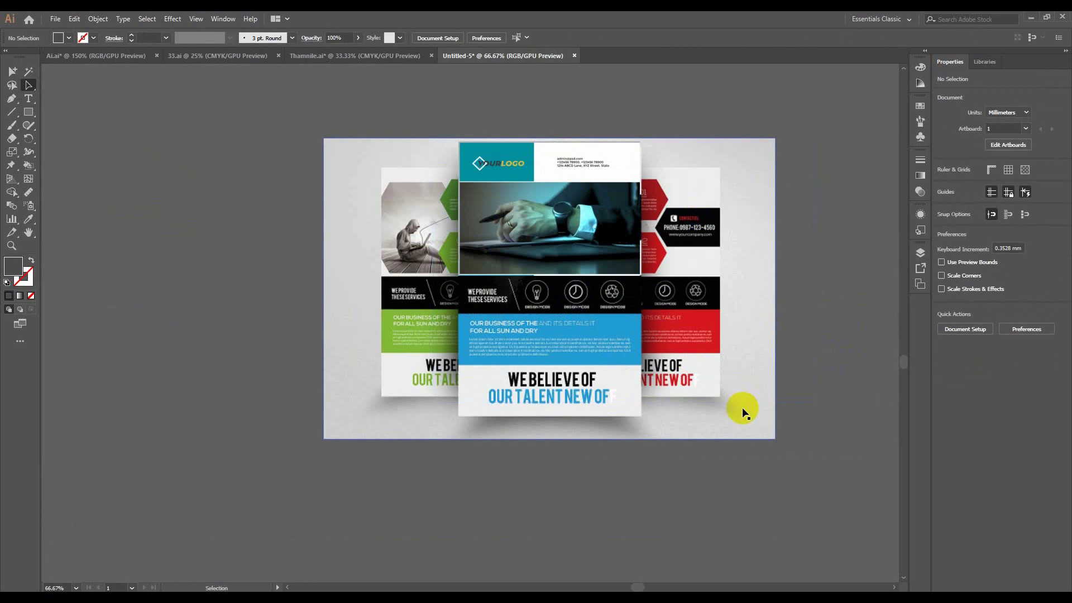
{"action": "scroll", "coordinate": [610, 385], "scroll_direction": "down", "scroll_amount": 1}
{"action": "scroll", "coordinate": [599, 381], "scroll_direction": "down", "scroll_amount": 1}
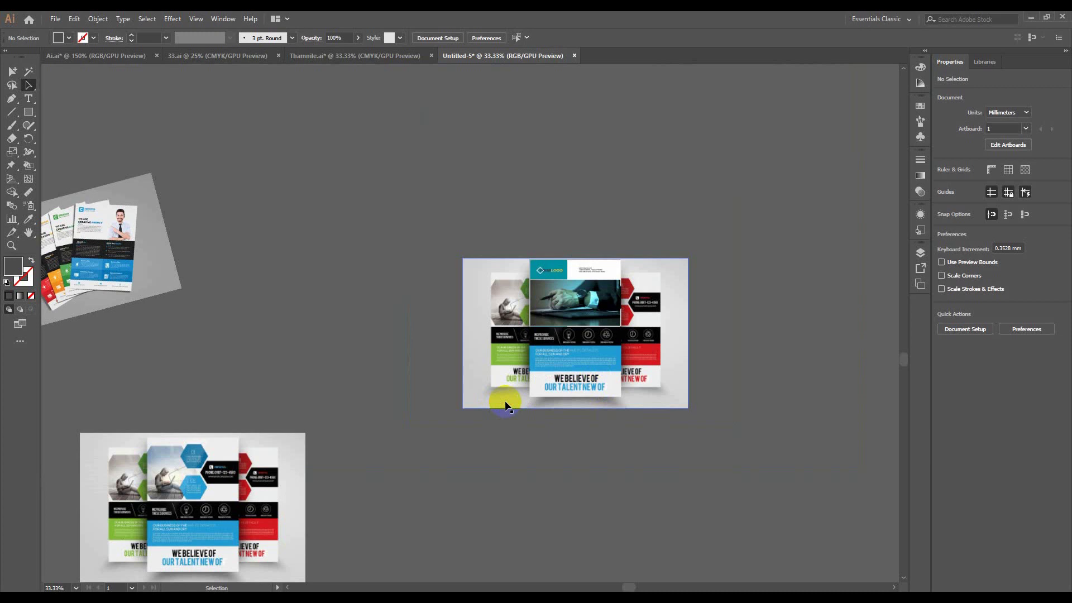
{"action": "scroll", "coordinate": [509, 402], "scroll_direction": "down", "scroll_amount": 2}
{"action": "left_click_drag", "start_coordinate": [219, 354], "coordinate": [682, 565]}
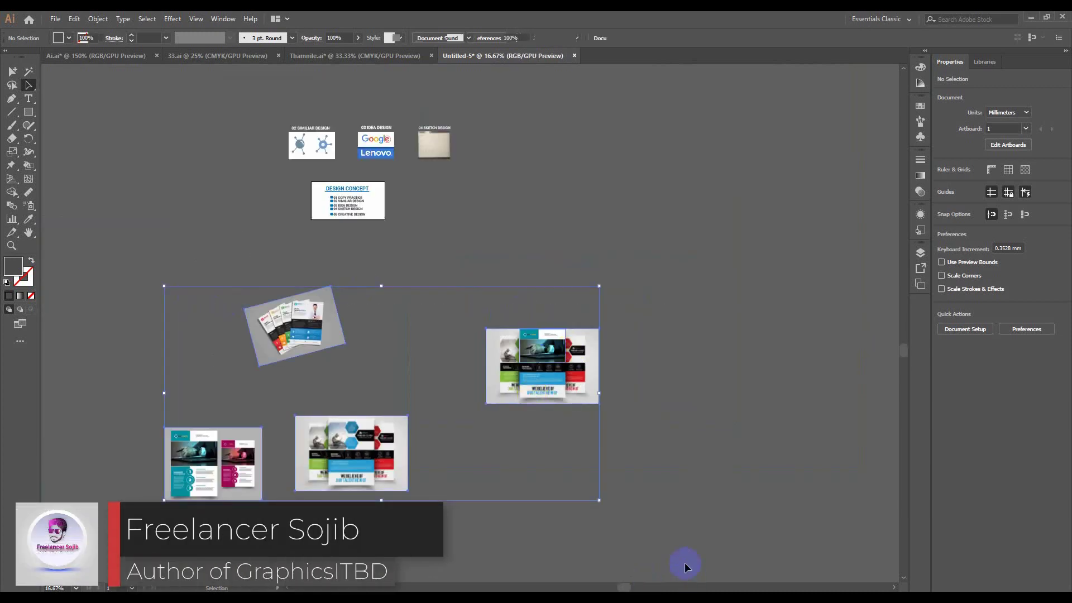
{"action": "key", "text": "Delete"}
Examine the DESIGN CONCEPT list and the pencil layout example under 04 SKETCH DESIGN.
{"action": "scroll", "coordinate": [417, 310], "scroll_direction": "up", "scroll_amount": 3}
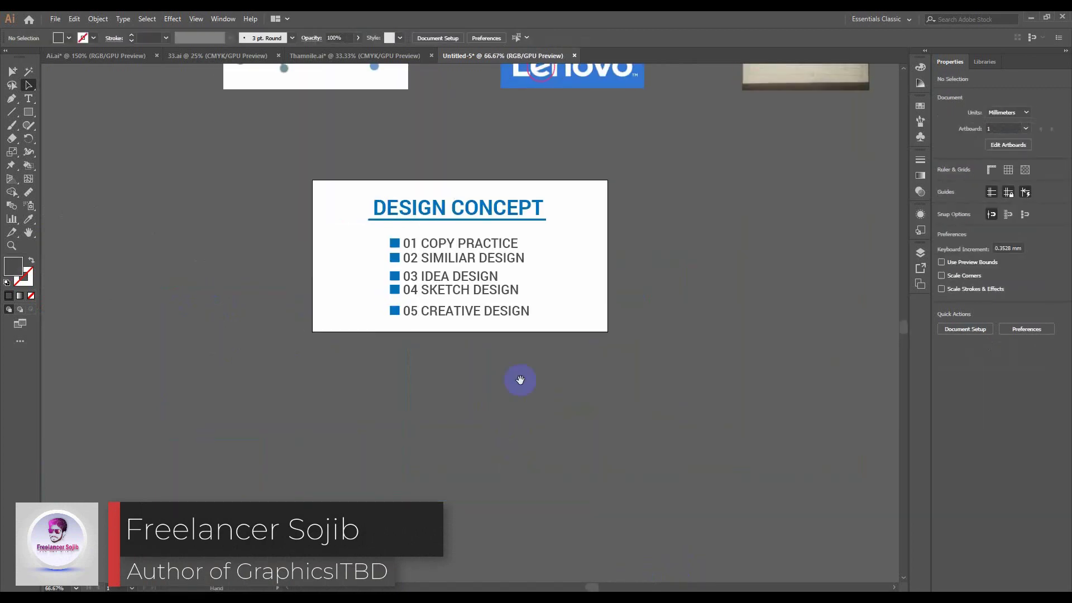
{"action": "scroll", "coordinate": [479, 267], "scroll_direction": "up", "scroll_amount": 2}
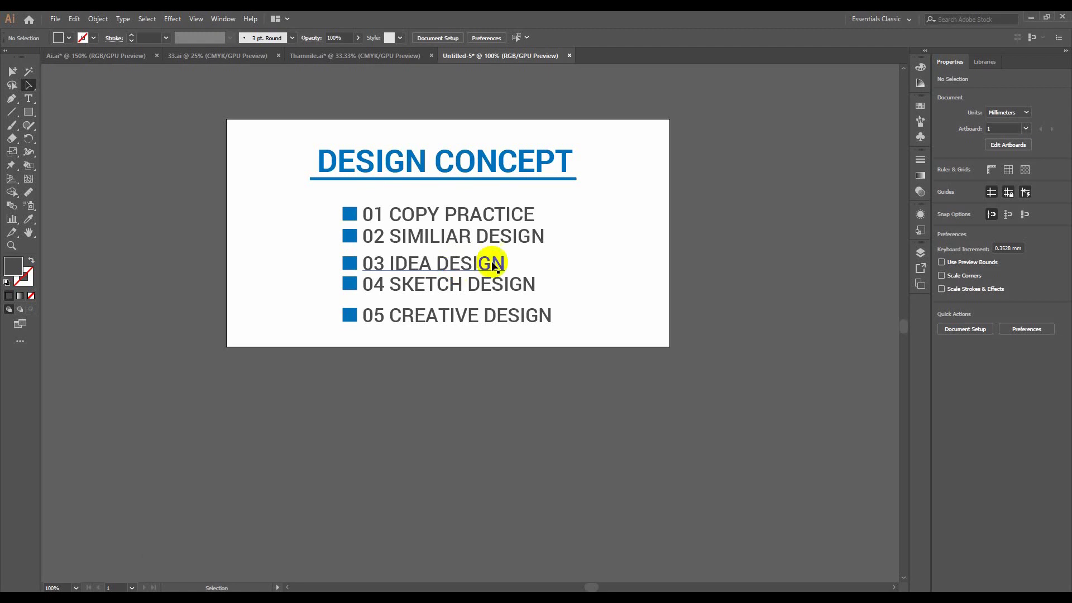
{"action": "left_click_drag", "start_coordinate": [751, 272], "coordinate": [710, 412]}
{"action": "left_click_drag", "start_coordinate": [791, 317], "coordinate": [616, 288]}
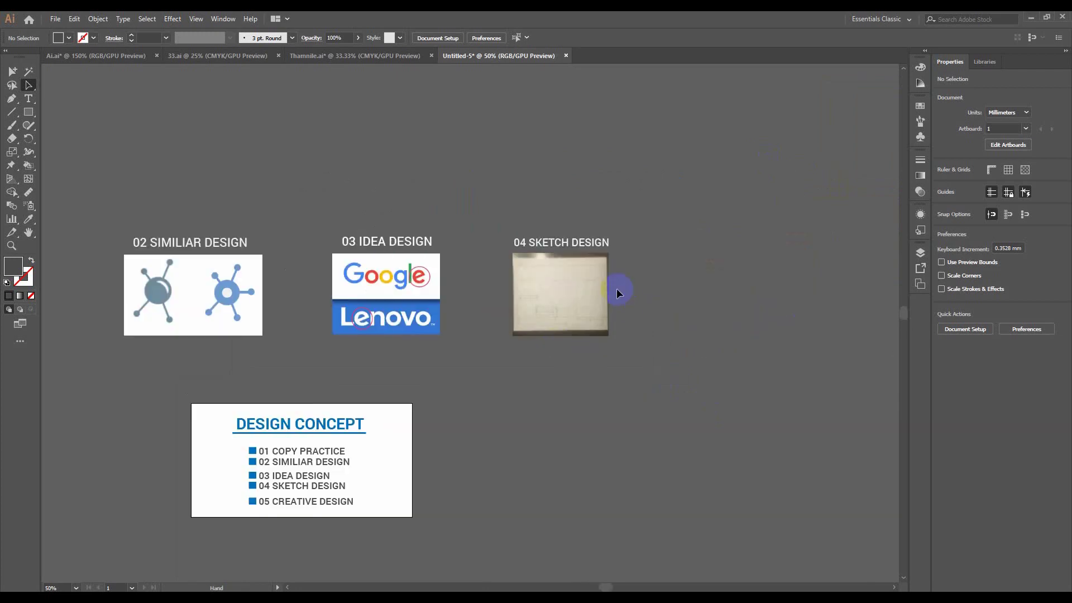
{"action": "scroll", "coordinate": [616, 288], "scroll_direction": "up", "scroll_amount": 4}
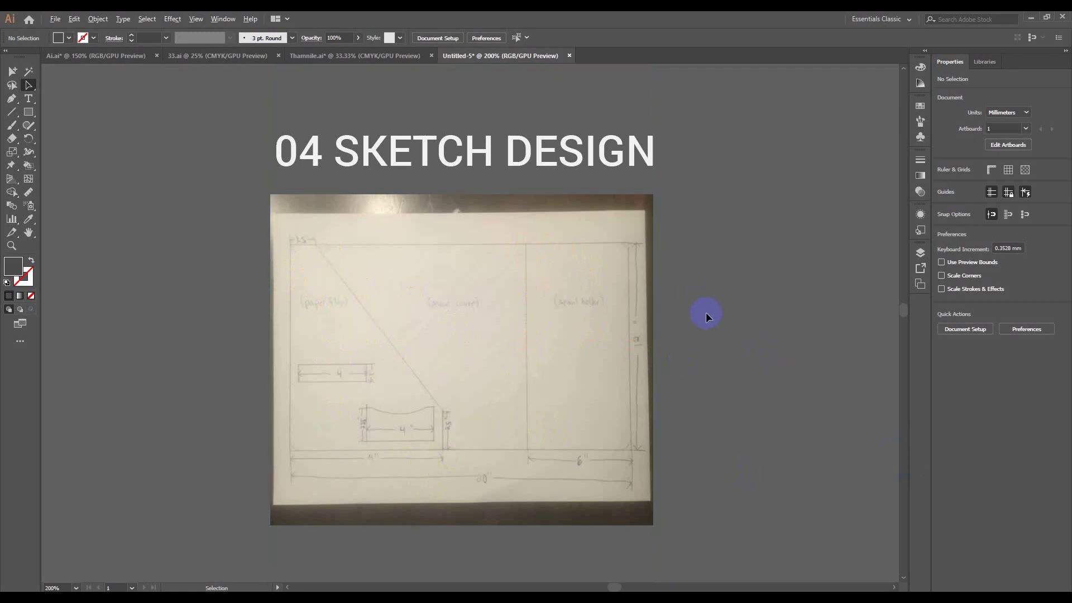
Draw a rectangle about 143 × 161 mm on the empty canvas beside the 04 SKETCH DESIGN example.
{"action": "key", "text": "ctrl+minus"}
{"action": "key", "text": "ctrl+minus"}
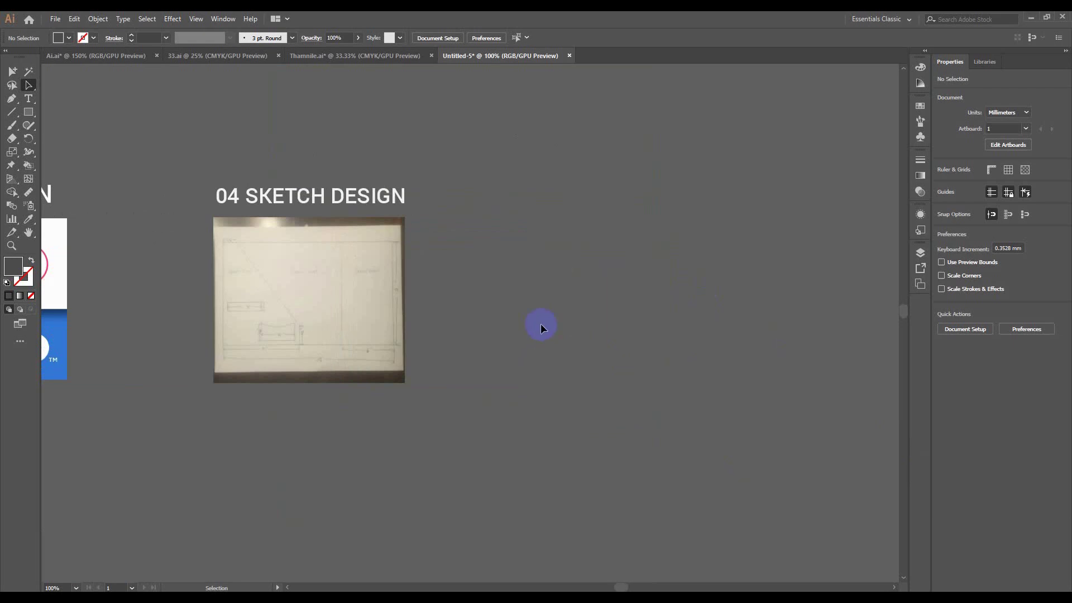
{"action": "left_click", "coordinate": [28, 112]}
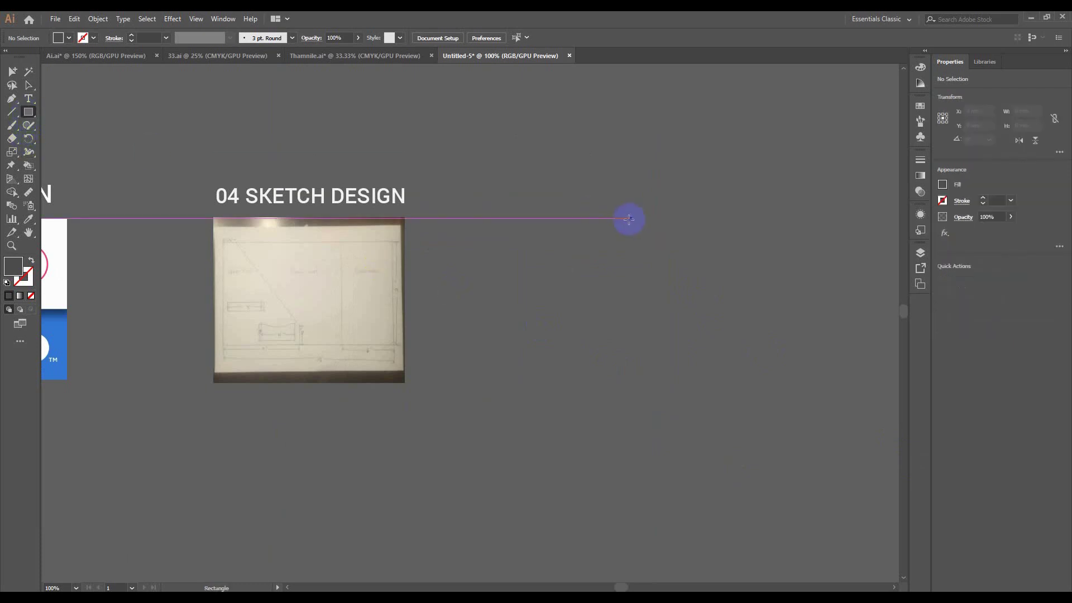
{"action": "left_click_drag", "start_coordinate": [629, 219], "coordinate": [481, 244]}
{"action": "mouse_move", "coordinate": [383, 110]}
{"action": "left_mouse_down"}
{"action": "mouse_move", "coordinate": [448, 215]}
{"action": "mouse_move", "coordinate": [701, 454]}
{"action": "mouse_move", "coordinate": [704, 471]}
{"action": "left_mouse_up"}
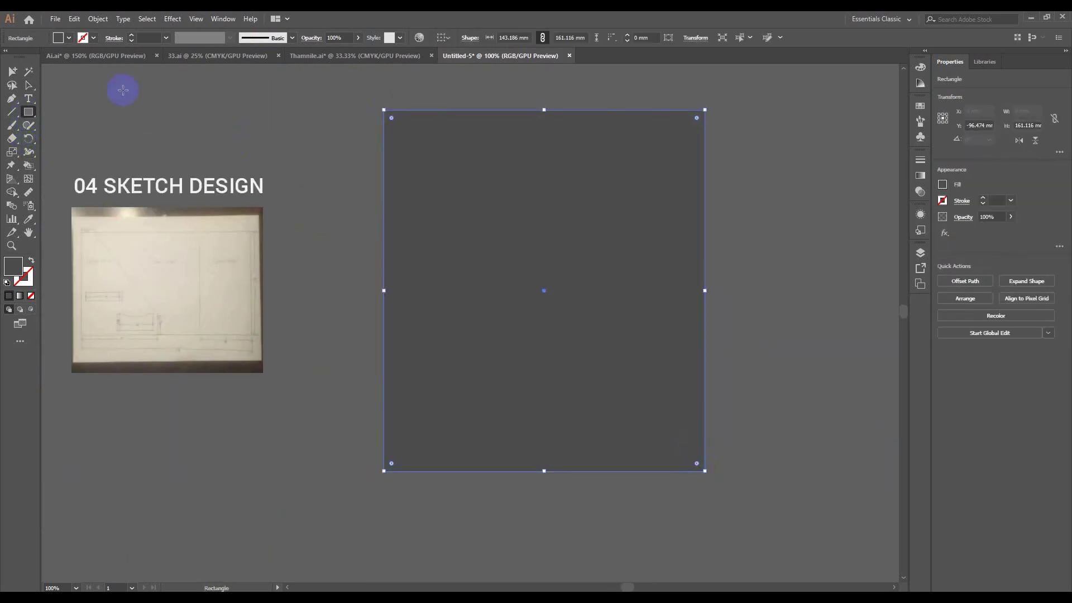
Fill the new rectangle with the very light grey swatch and deselect it.
{"action": "left_click", "coordinate": [82, 38]}
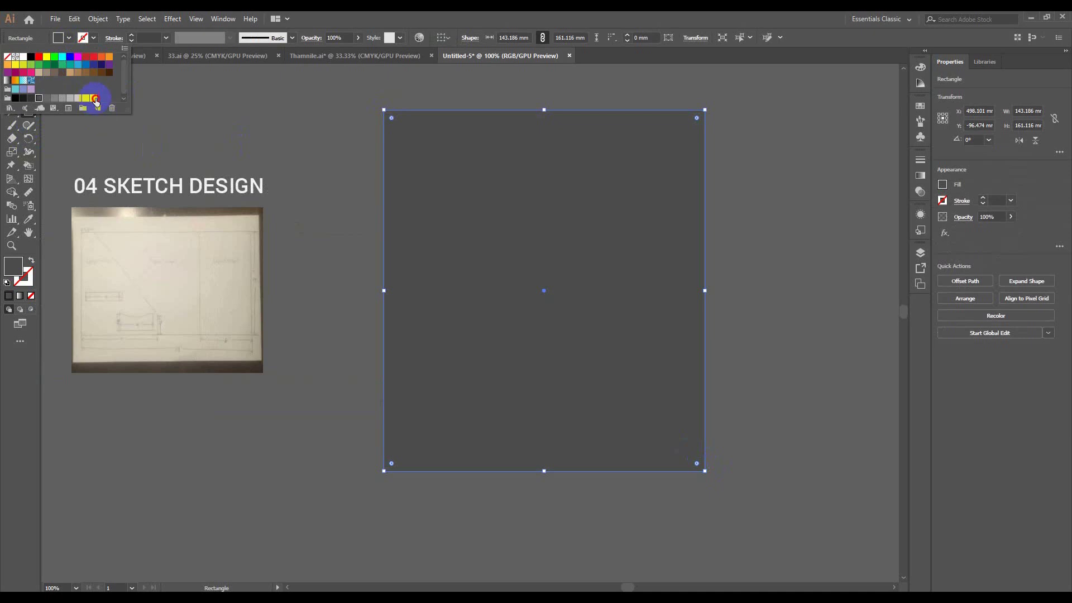
{"action": "left_click", "coordinate": [94, 99]}
{"action": "key", "text": "Escape"}
{"action": "key", "text": "v"}
{"action": "left_click_drag", "start_coordinate": [388, 164], "coordinate": [474, 193]}
{"action": "key", "text": "ctrl+shift+a"}
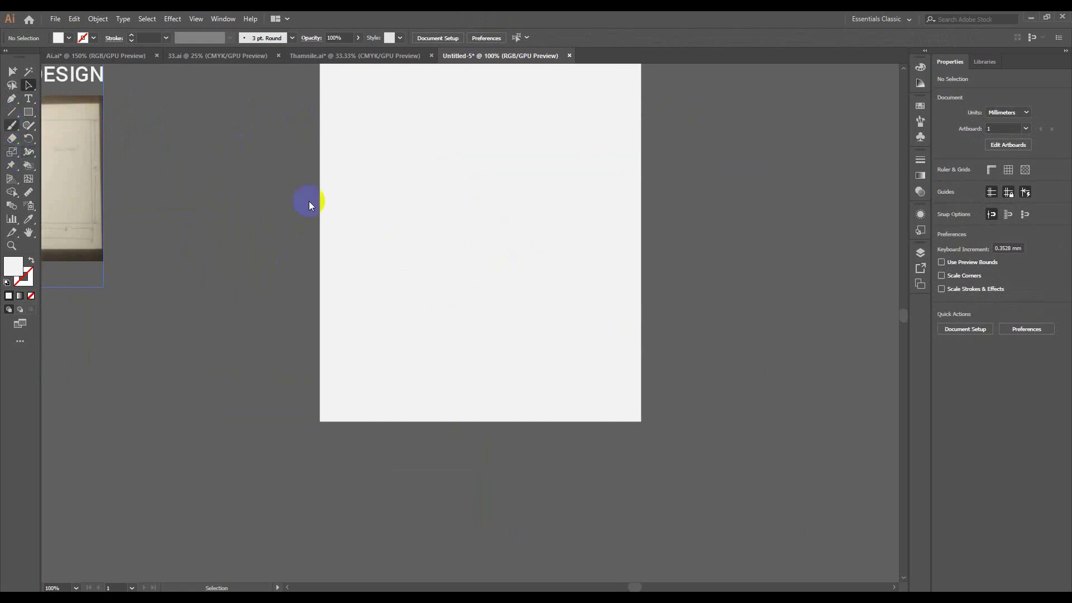
Try to paint a curve across the upper part of the light rectangle with the Paintbrush in the current light colour.
{"action": "key", "text": "b"}
{"action": "scroll", "coordinate": [387, 409], "scroll_direction": "up", "scroll_amount": 3}
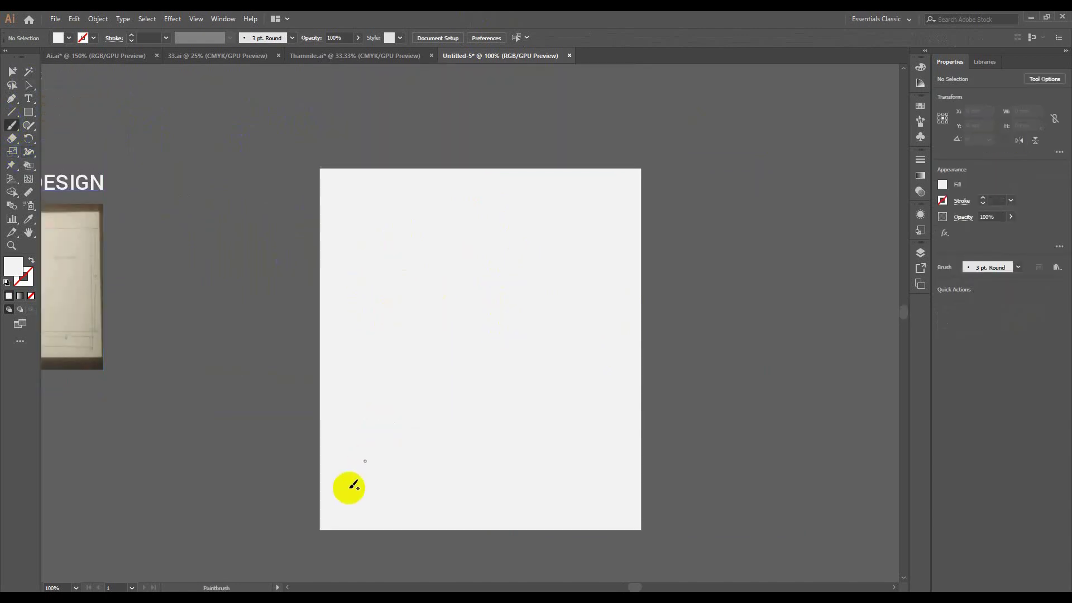
{"action": "scroll", "coordinate": [380, 235], "scroll_direction": "down", "scroll_amount": 3}
{"action": "scroll", "coordinate": [397, 254], "scroll_direction": "up", "scroll_amount": 1}
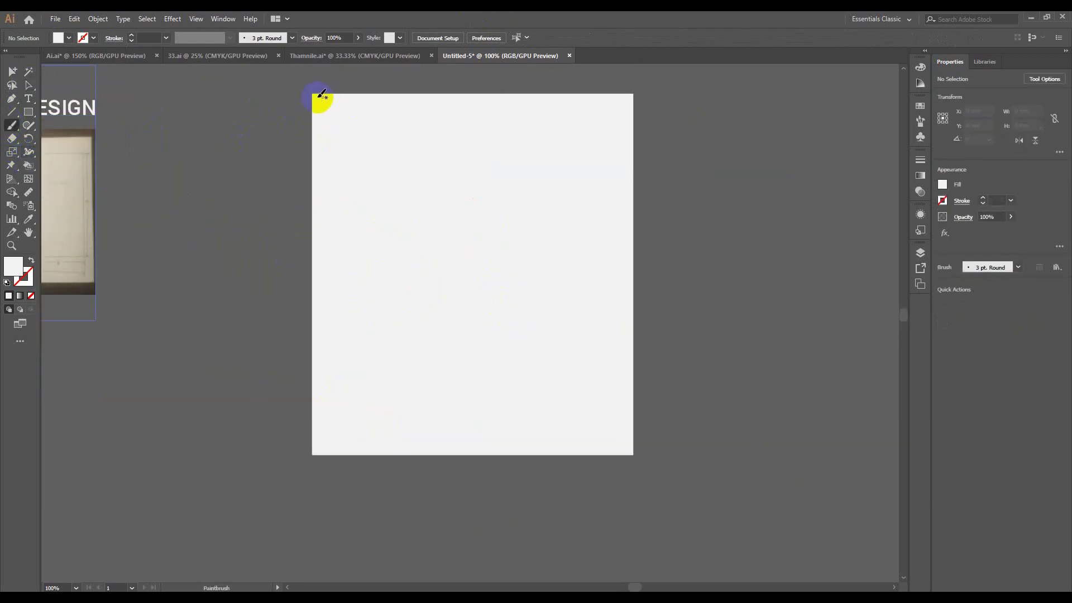
{"action": "mouse_move", "coordinate": [321, 94]}
{"action": "left_mouse_down"}
{"action": "mouse_move", "coordinate": [327, 123]}
{"action": "mouse_move", "coordinate": [411, 190]}
{"action": "mouse_move", "coordinate": [608, 163]}
{"action": "mouse_move", "coordinate": [646, 78]}
{"action": "left_mouse_up"}
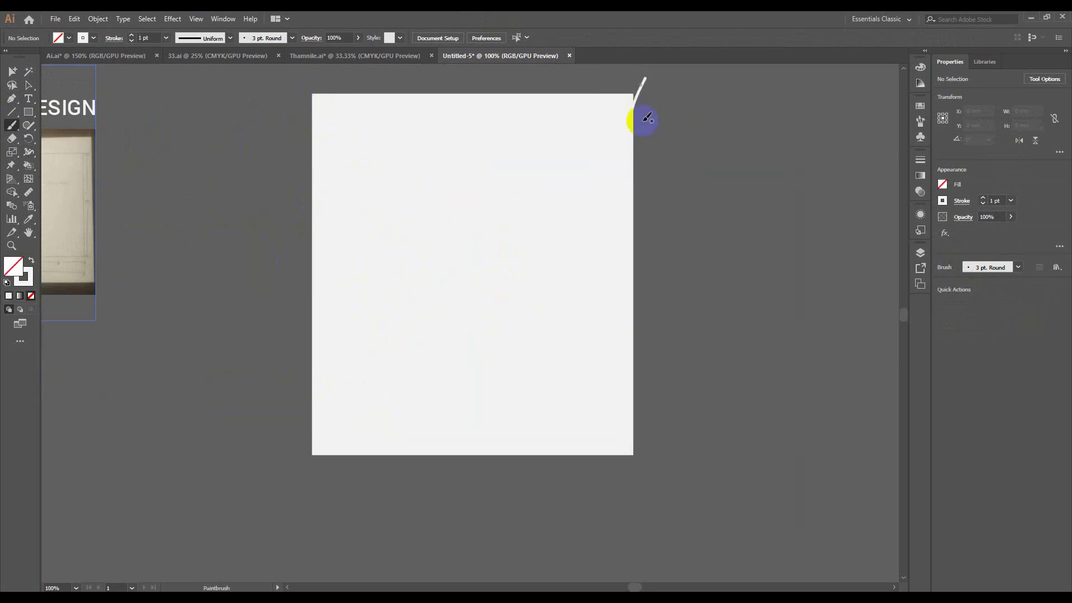
{"action": "key", "text": "shift+x"}
Set the brush colour to black and paint a sagging curve from the rectangle's upper-left corner to past its upper-right corner.
{"action": "left_click", "coordinate": [62, 37]}
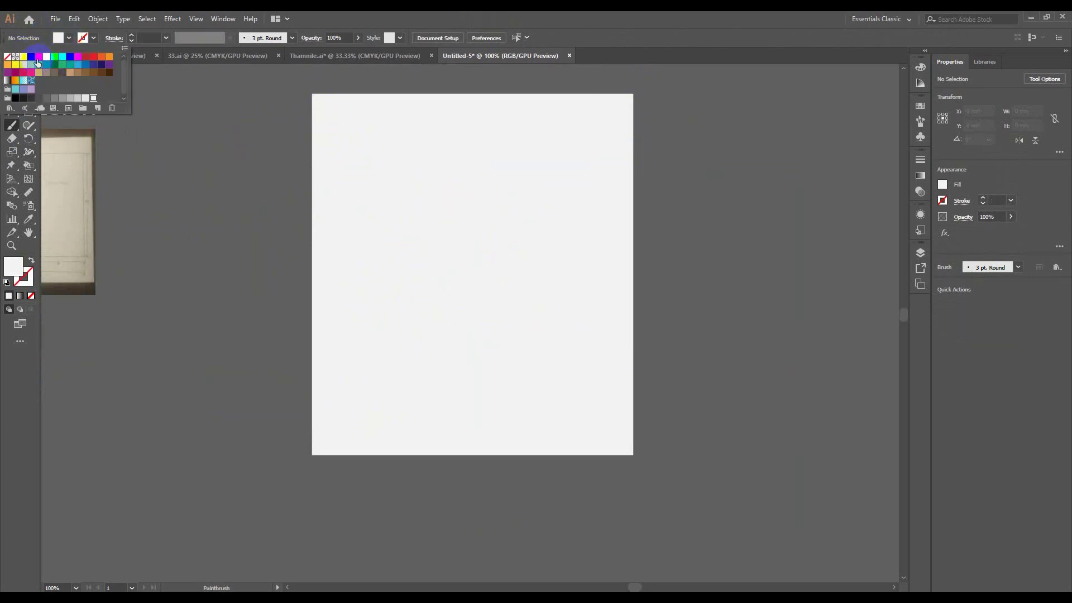
{"action": "left_click", "coordinate": [34, 58]}
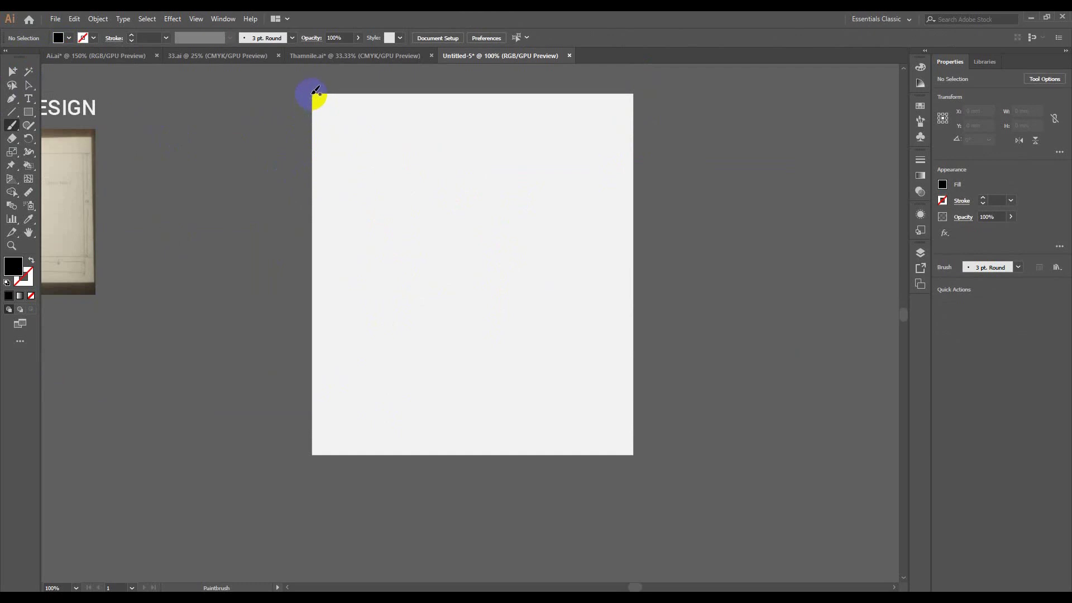
{"action": "mouse_move", "coordinate": [313, 92]}
{"action": "left_mouse_down"}
{"action": "mouse_move", "coordinate": [331, 144]}
{"action": "mouse_move", "coordinate": [404, 208]}
{"action": "mouse_move", "coordinate": [532, 222]}
{"action": "mouse_move", "coordinate": [596, 176]}
{"action": "mouse_move", "coordinate": [586, 162]}
{"action": "mouse_move", "coordinate": [648, 94]}
{"action": "left_mouse_up"}
{"action": "key", "text": "ctrl+z"}
{"action": "scroll", "coordinate": [479, 170], "scroll_direction": "up", "scroll_amount": 2}
{"action": "scroll", "coordinate": [478, 170], "scroll_direction": "right", "scroll_amount": 2}
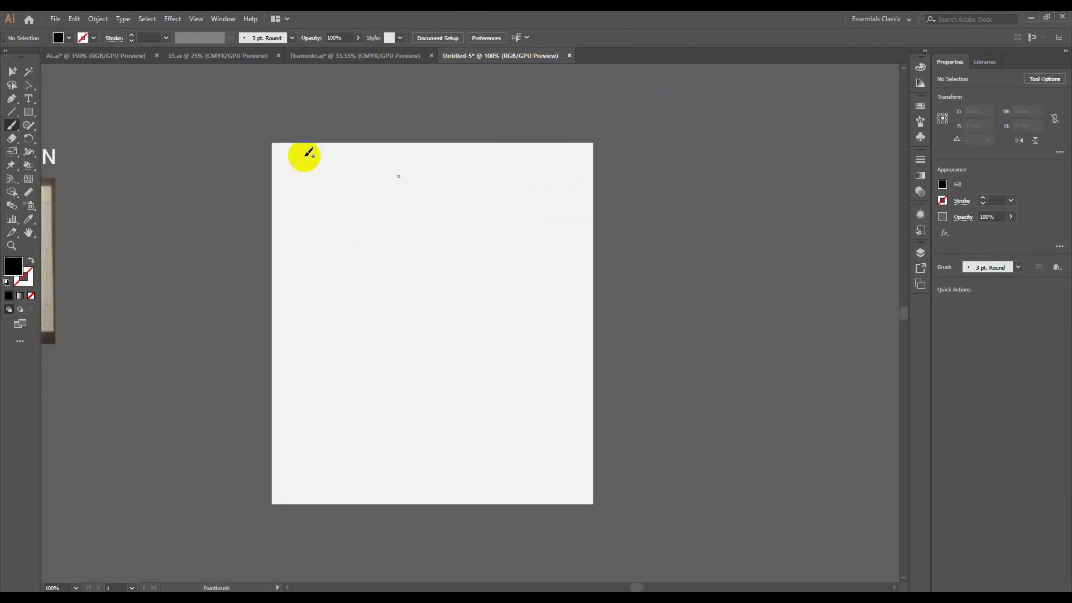
{"action": "mouse_move", "coordinate": [270, 144]}
{"action": "left_mouse_down"}
{"action": "mouse_move", "coordinate": [295, 177]}
{"action": "mouse_move", "coordinate": [409, 234]}
{"action": "mouse_move", "coordinate": [503, 241]}
{"action": "mouse_move", "coordinate": [647, 136]}
{"action": "left_mouse_up"}
Paint a diagonal curve across the rectangle's lower-left corner and a near-vertical line joining it to the upper curve.
{"action": "scroll", "coordinate": [598, 216], "scroll_direction": "down", "scroll_amount": 3}
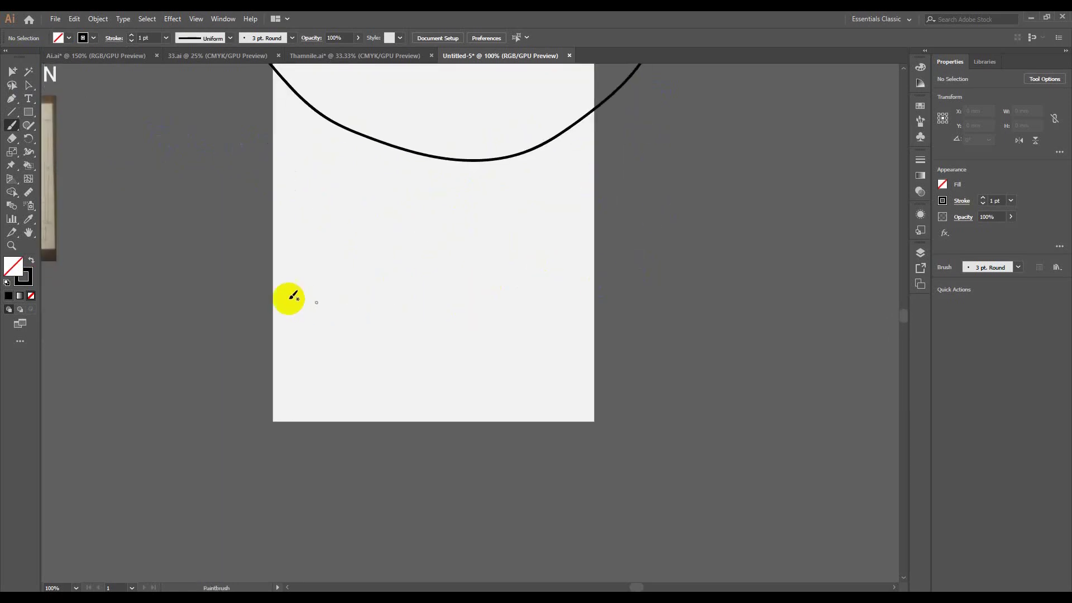
{"action": "left_click_drag", "start_coordinate": [273, 287], "coordinate": [509, 438]}
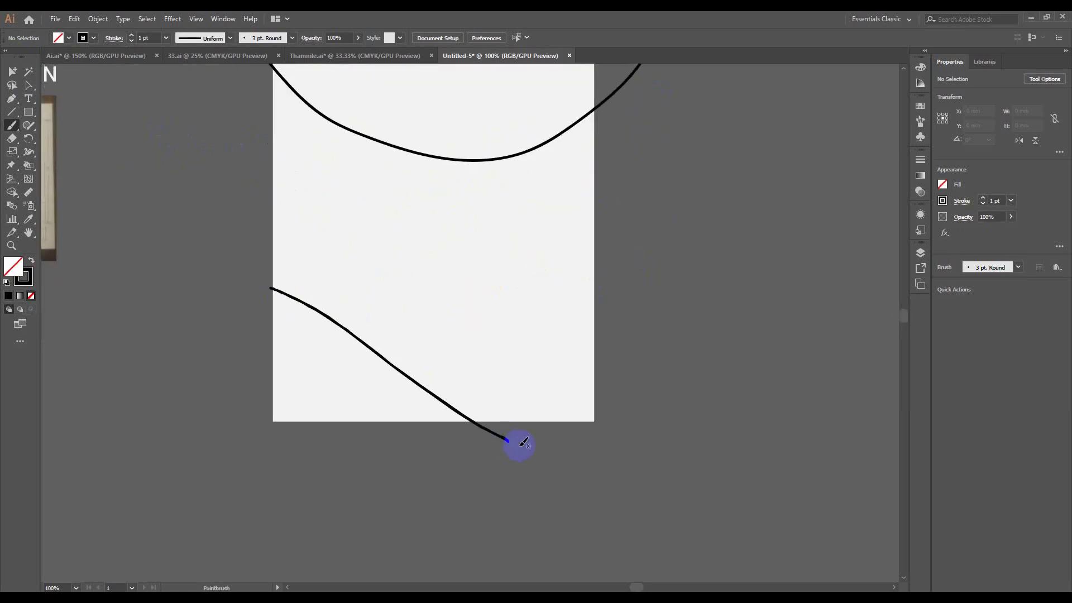
{"action": "scroll", "coordinate": [572, 464], "scroll_direction": "up", "scroll_amount": 3}
{"action": "scroll", "coordinate": [407, 352], "scroll_direction": "up", "scroll_amount": 2}
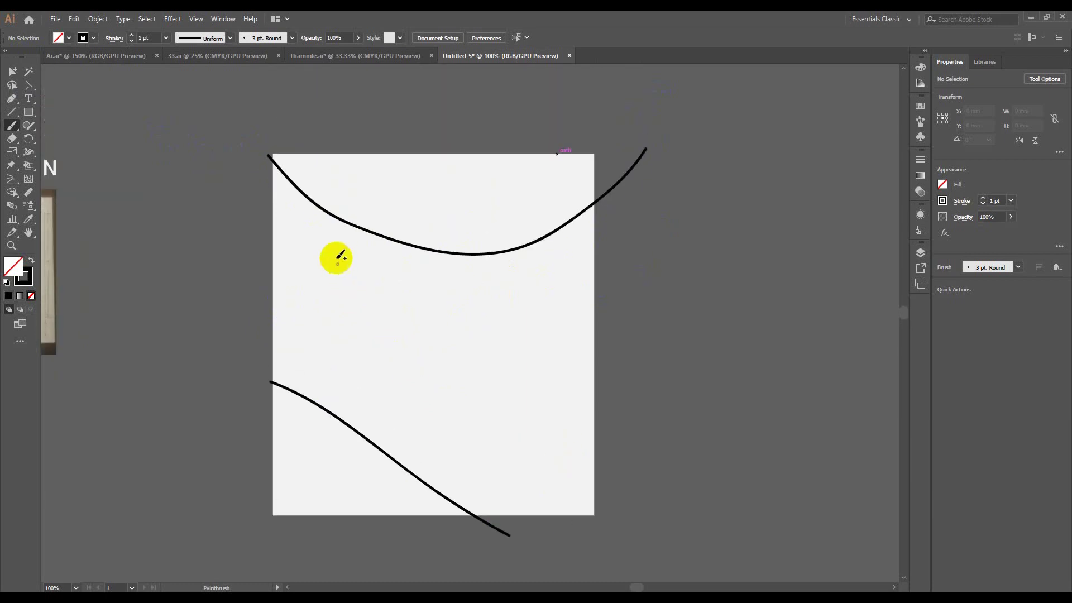
{"action": "left_click_drag", "start_coordinate": [405, 242], "coordinate": [402, 466]}
Paint short placeholder text lines in the header and left section, and a rough box outline near the rectangle's lower-right edge.
{"action": "scroll", "coordinate": [570, 369], "scroll_direction": "down", "scroll_amount": 1}
{"action": "scroll", "coordinate": [569, 368], "scroll_direction": "right", "scroll_amount": 1}
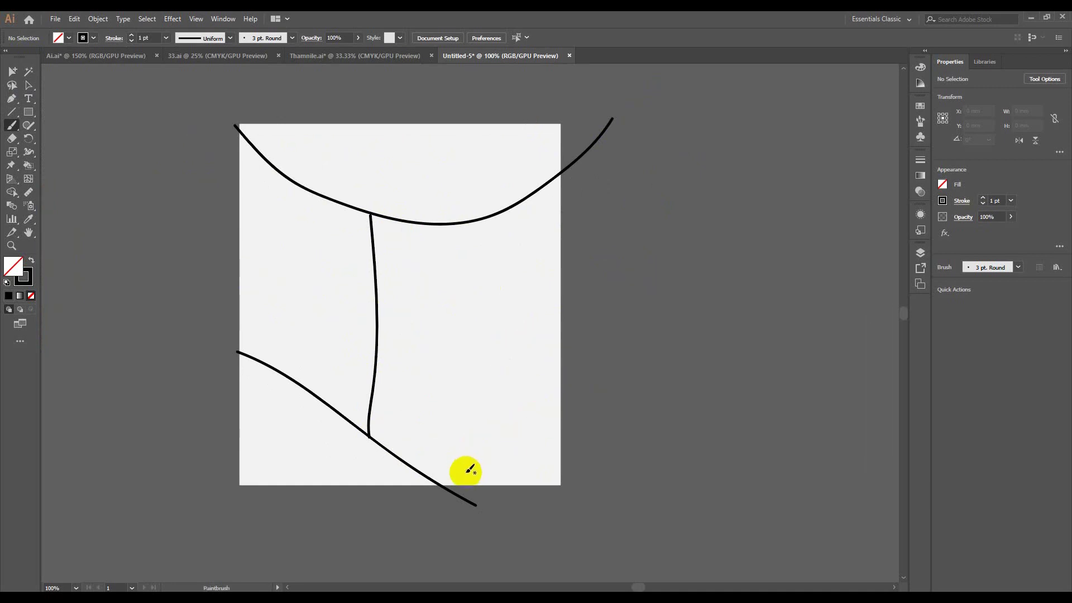
{"action": "scroll", "coordinate": [451, 447], "scroll_direction": "up", "scroll_amount": 1}
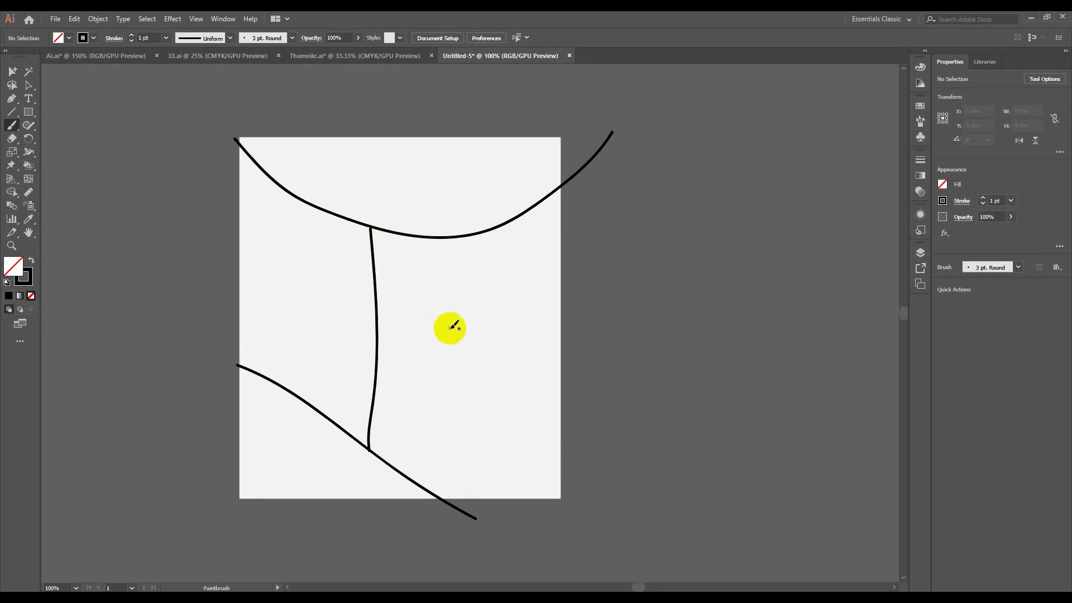
{"action": "left_click_drag", "start_coordinate": [333, 164], "coordinate": [472, 161]}
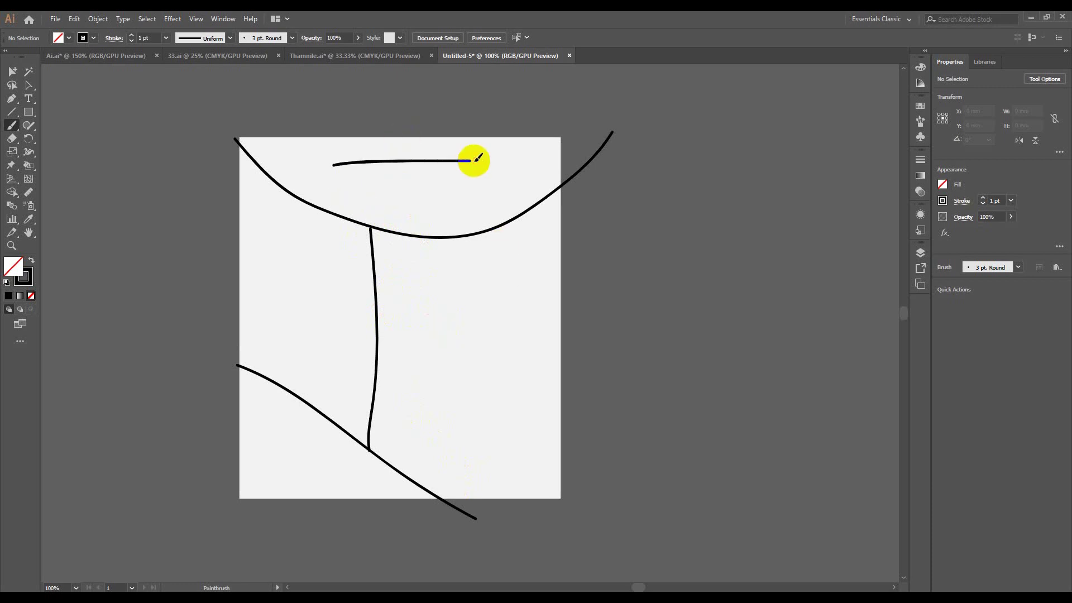
{"action": "left_click_drag", "start_coordinate": [257, 244], "coordinate": [347, 243]}
{"action": "mouse_move", "coordinate": [407, 398]}
{"action": "left_mouse_down"}
{"action": "mouse_move", "coordinate": [597, 414]}
{"action": "mouse_move", "coordinate": [585, 459]}
{"action": "left_mouse_up"}
{"action": "left_click_drag", "start_coordinate": [409, 458], "coordinate": [419, 383]}
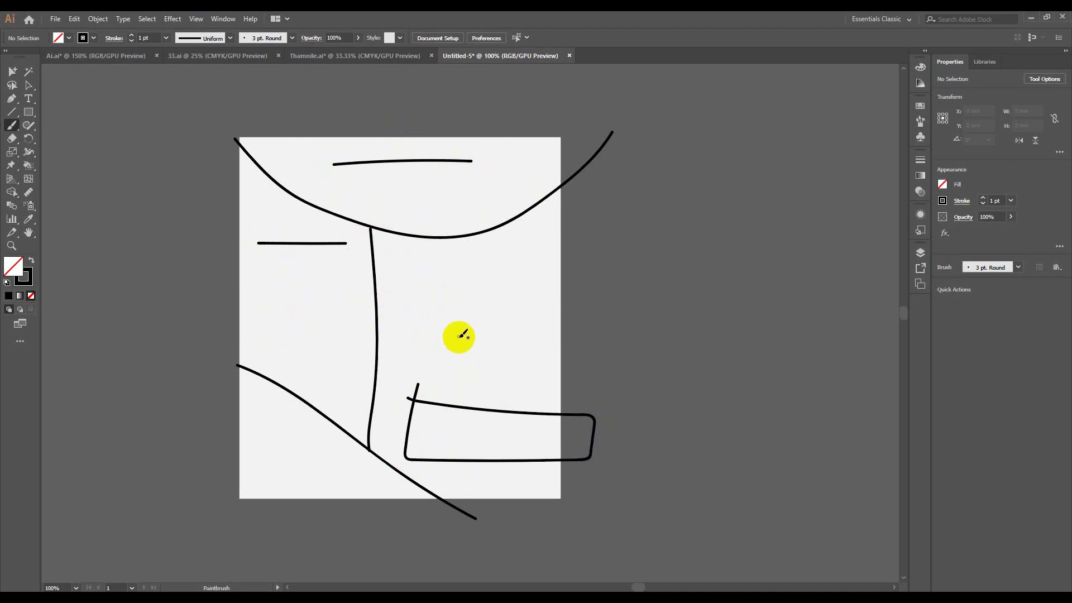
Handwrite "image" with the Paintbrush in the large right-hand section of the layout sketch.
{"action": "left_click", "coordinate": [444, 261]}
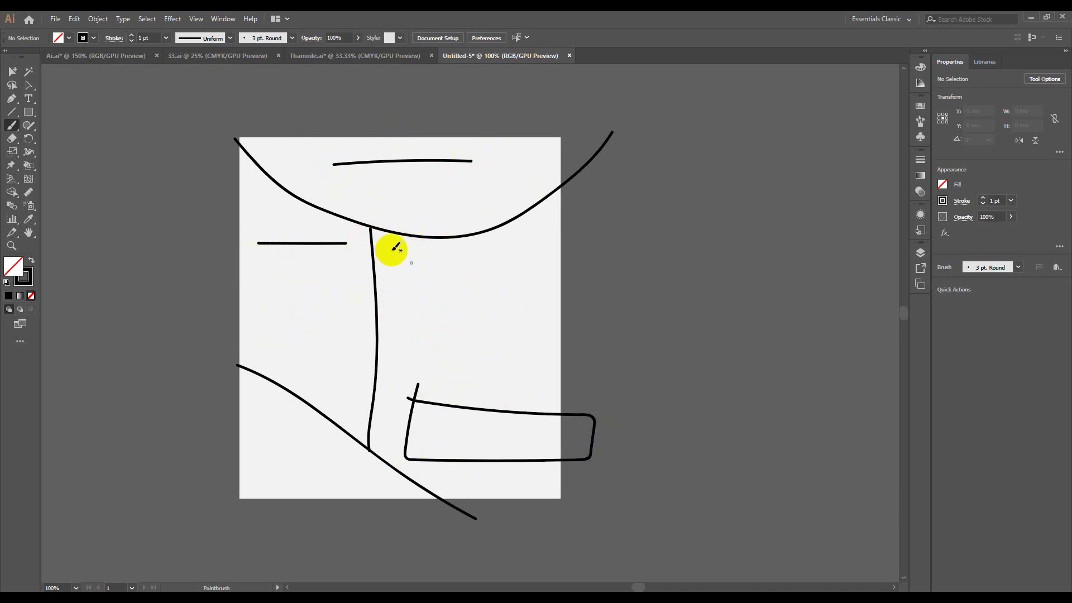
{"action": "mouse_move", "coordinate": [449, 286]}
{"action": "left_mouse_down"}
{"action": "mouse_move", "coordinate": [453, 308]}
{"action": "mouse_move", "coordinate": [451, 269]}
{"action": "mouse_move", "coordinate": [471, 297]}
{"action": "mouse_move", "coordinate": [479, 284]}
{"action": "mouse_move", "coordinate": [510, 286]}
{"action": "mouse_move", "coordinate": [532, 302]}
{"action": "mouse_move", "coordinate": [542, 263]}
{"action": "mouse_move", "coordinate": [592, 271]}
{"action": "left_mouse_up"}
{"action": "left_click_drag", "start_coordinate": [576, 414], "coordinate": [592, 419]}
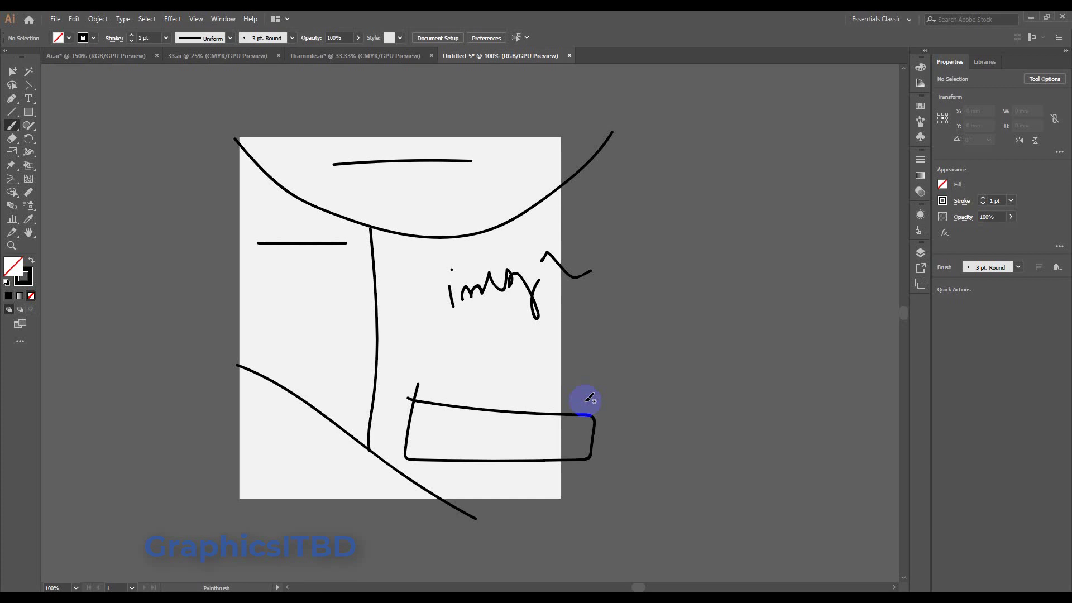
{"action": "left_click", "coordinate": [29, 85]}
{"action": "left_click", "coordinate": [378, 376]}
{"action": "left_click", "coordinate": [600, 323]}
{"action": "left_click", "coordinate": [200, 305]}
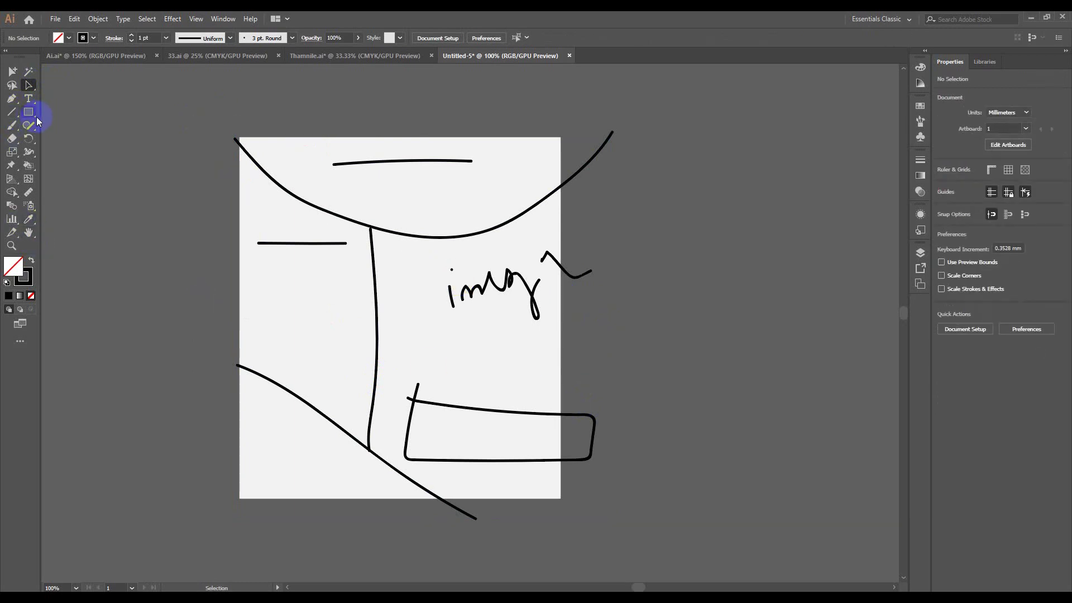
Try to trace the sketch's upper curve between the rectangle's two top corners with the Pen tool.
{"action": "left_click", "coordinate": [13, 99]}
{"action": "left_click", "coordinate": [237, 135]}
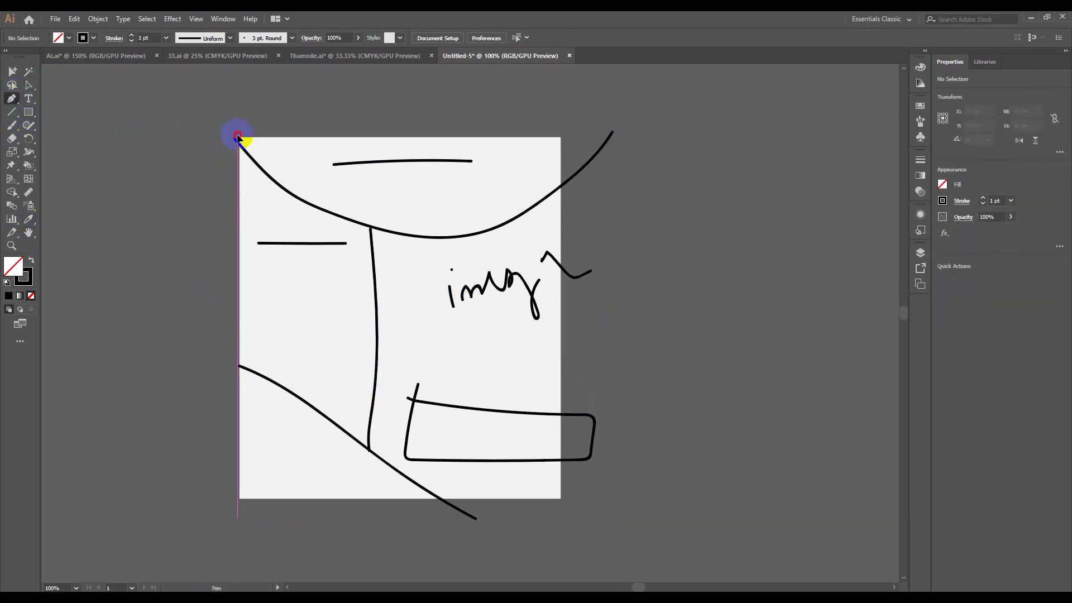
{"action": "left_click_drag", "start_coordinate": [560, 138], "coordinate": [578, 163]}
{"action": "key", "text": "ctrl+minus"}
{"action": "key", "text": "ctrl+minus"}
{"action": "key", "text": "ctrl+minus"}
{"action": "key", "text": "ctrl+minus"}
{"action": "key", "text": "ctrl+plus"}
{"action": "key", "text": "ctrl+plus"}
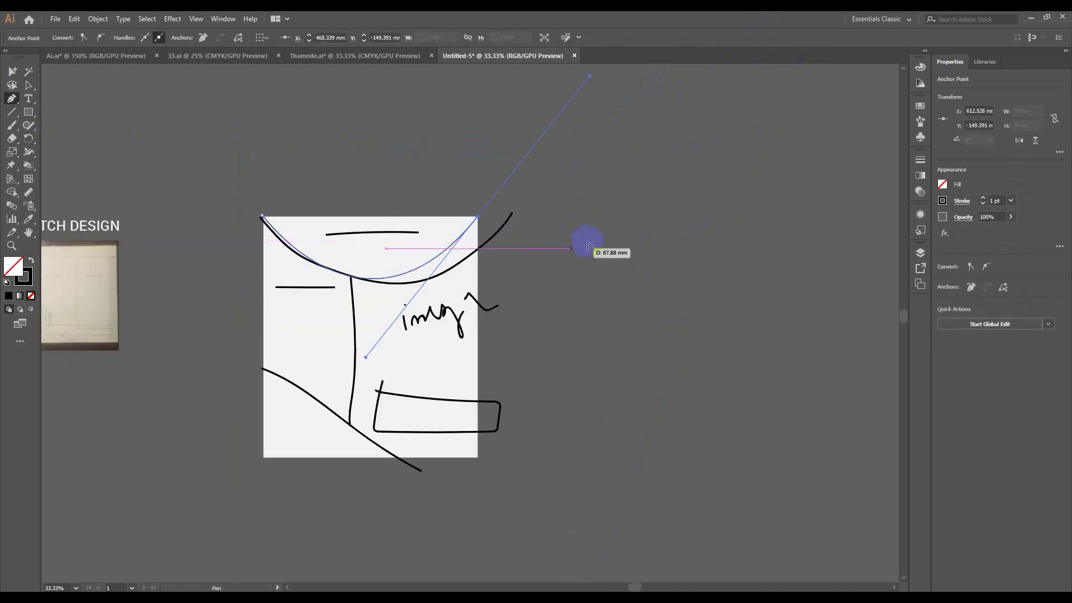
{"action": "left_click", "coordinate": [476, 221]}
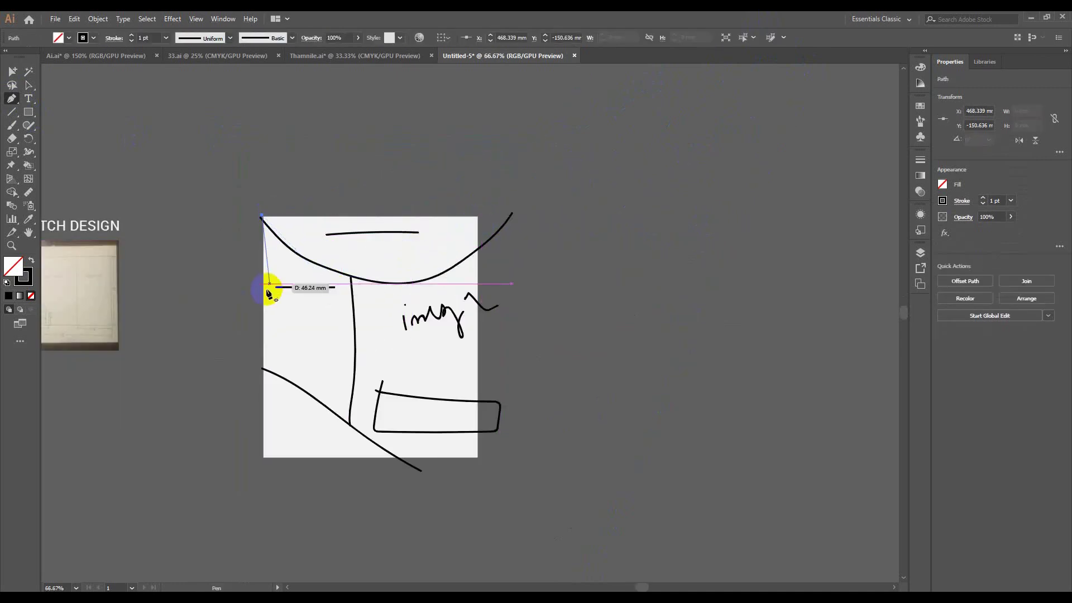
{"action": "left_click", "coordinate": [251, 327], "text": "ctrl"}
Try to outline the corner area below the diagonal curve with the Pen tool, and undo the last segments.
{"action": "scroll", "coordinate": [351, 335], "scroll_direction": "down", "scroll_amount": 1}
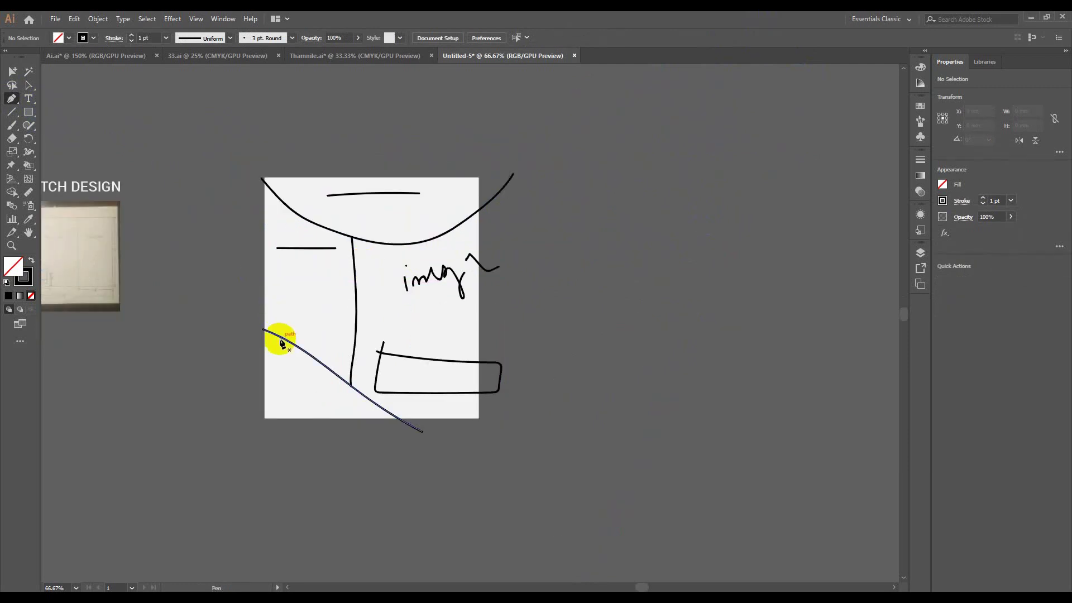
{"action": "left_click", "coordinate": [264, 330]}
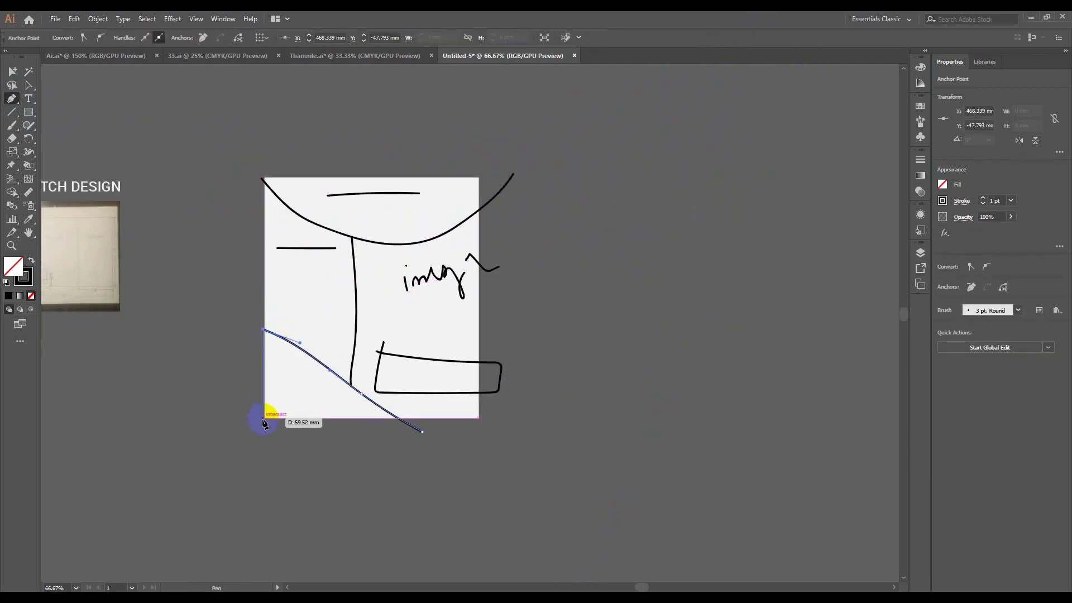
{"action": "left_click", "coordinate": [262, 418]}
{"action": "left_click", "coordinate": [397, 418]}
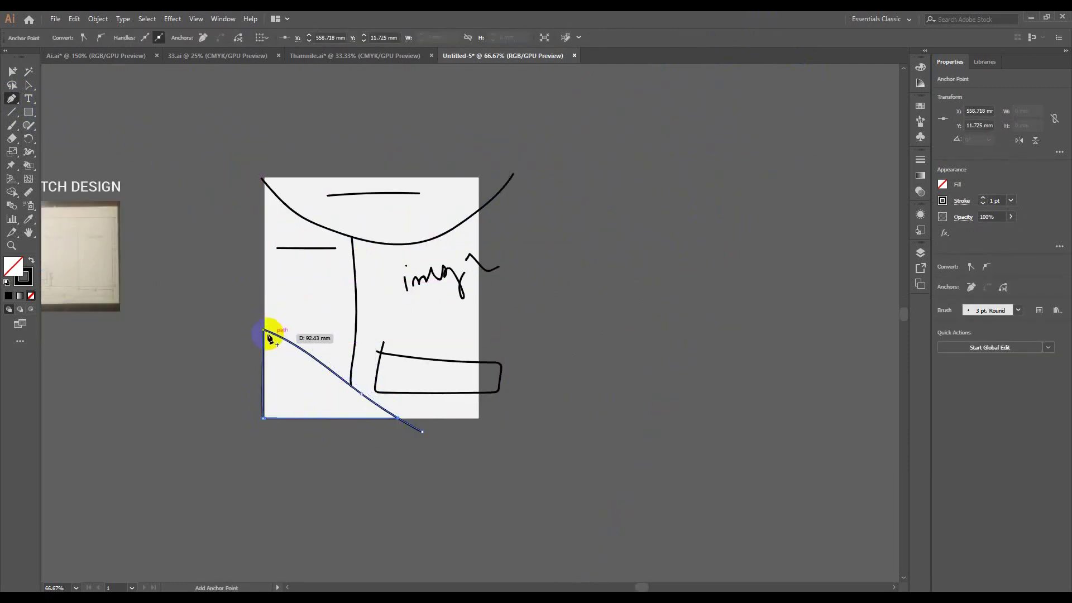
{"action": "left_click", "coordinate": [264, 331]}
{"action": "left_click", "coordinate": [28, 85]}
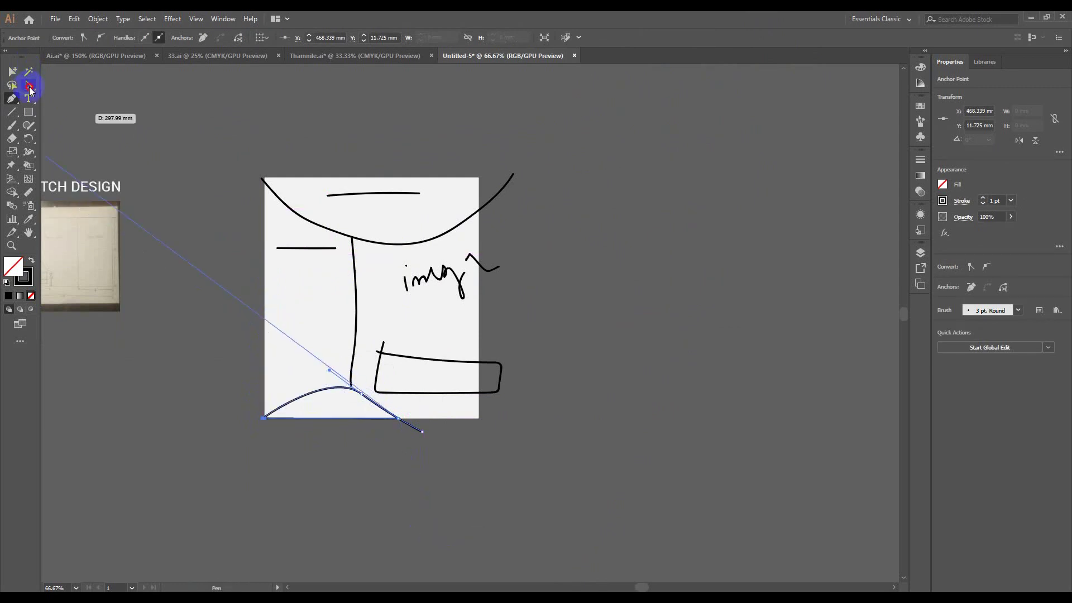
{"action": "left_click", "coordinate": [628, 368]}
{"action": "key", "text": "ctrl+z"}
{"action": "key", "text": "ctrl+z"}
Select all the sketched lines over the light rectangle and delete them.
{"action": "left_click", "coordinate": [362, 422]}
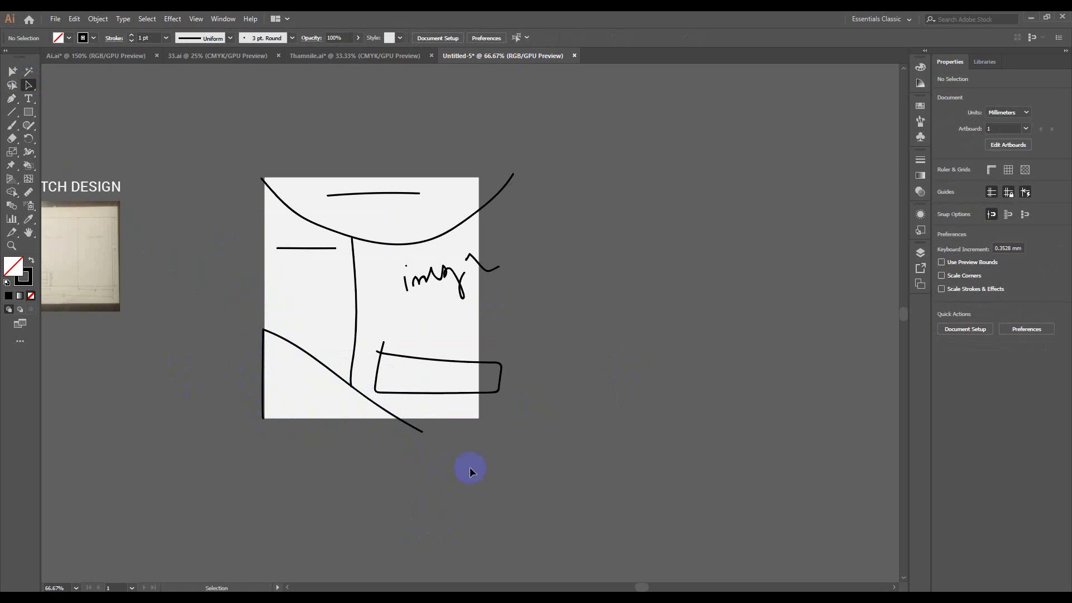
{"action": "left_click_drag", "start_coordinate": [230, 151], "coordinate": [615, 536]}
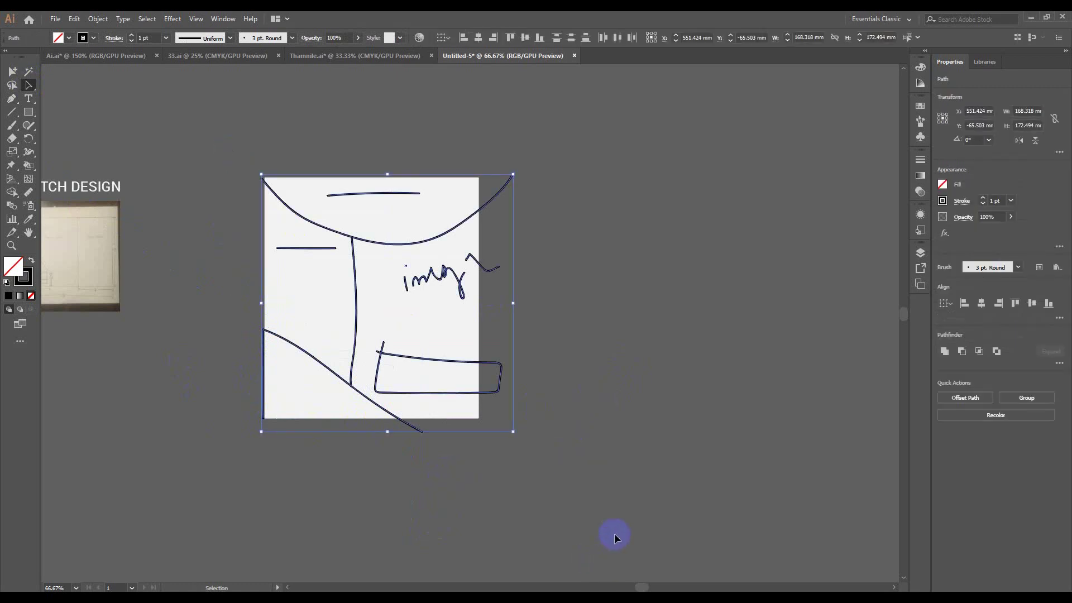
{"action": "key", "text": "Delete"}
Return to the DESIGN CONCEPT artboard and examine its list down to 05 CREATIVE DESIGN.
{"action": "left_click_drag", "start_coordinate": [435, 297], "coordinate": [770, 356]}
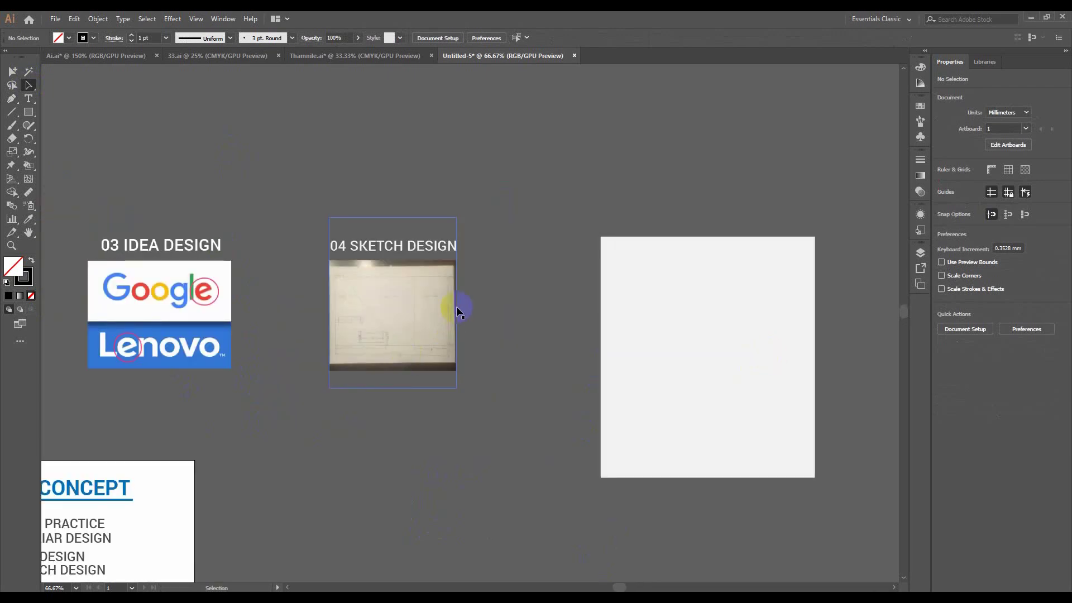
{"action": "left_click_drag", "start_coordinate": [523, 533], "coordinate": [672, 429]}
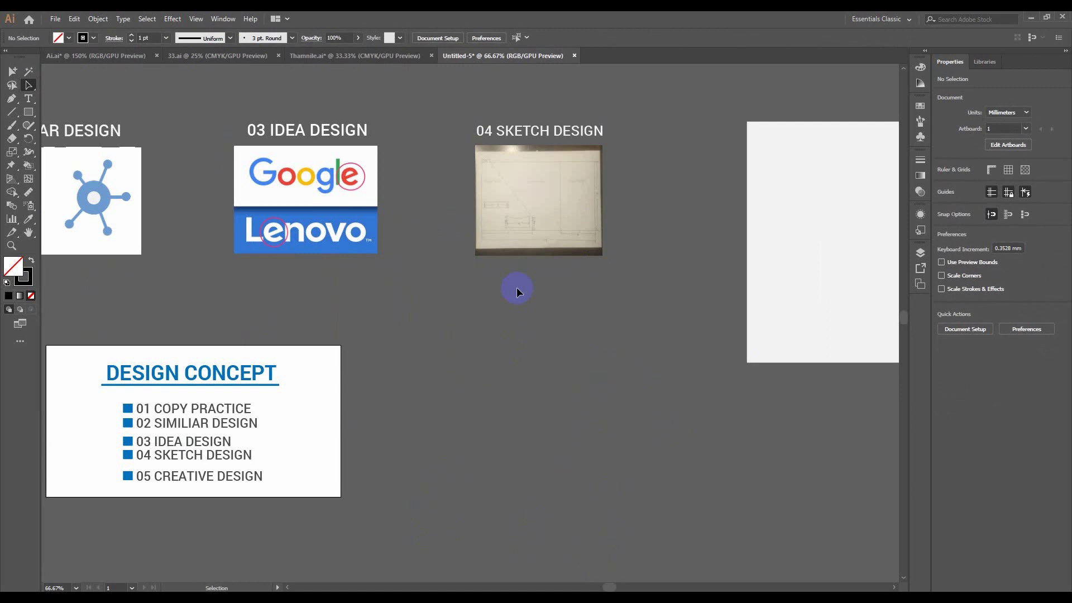
{"action": "left_click_drag", "start_coordinate": [404, 381], "coordinate": [450, 359]}
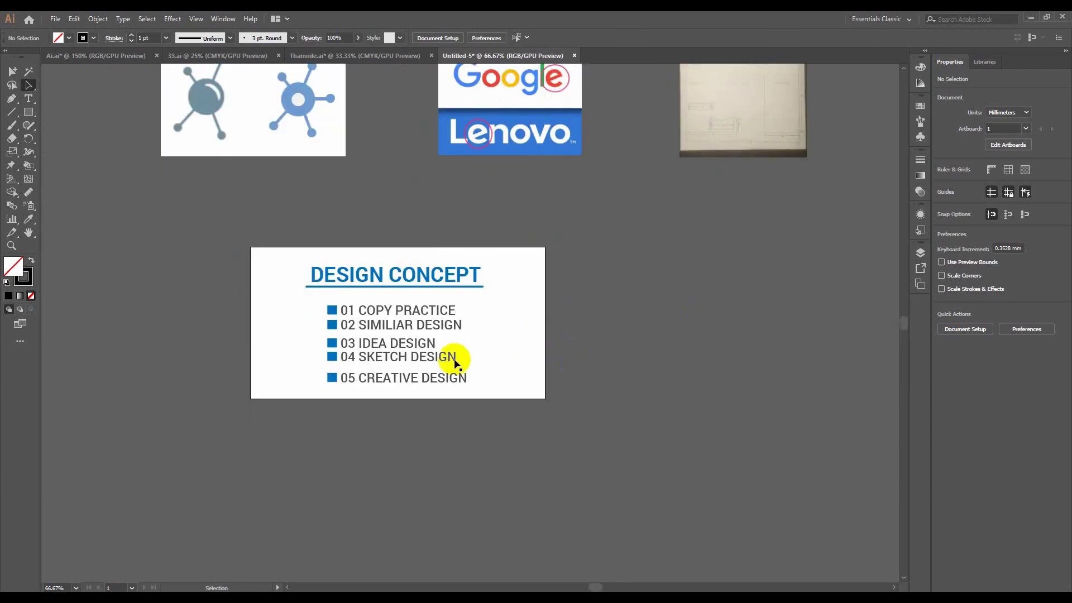
{"action": "scroll", "coordinate": [450, 359], "scroll_direction": "up", "scroll_amount": 5}
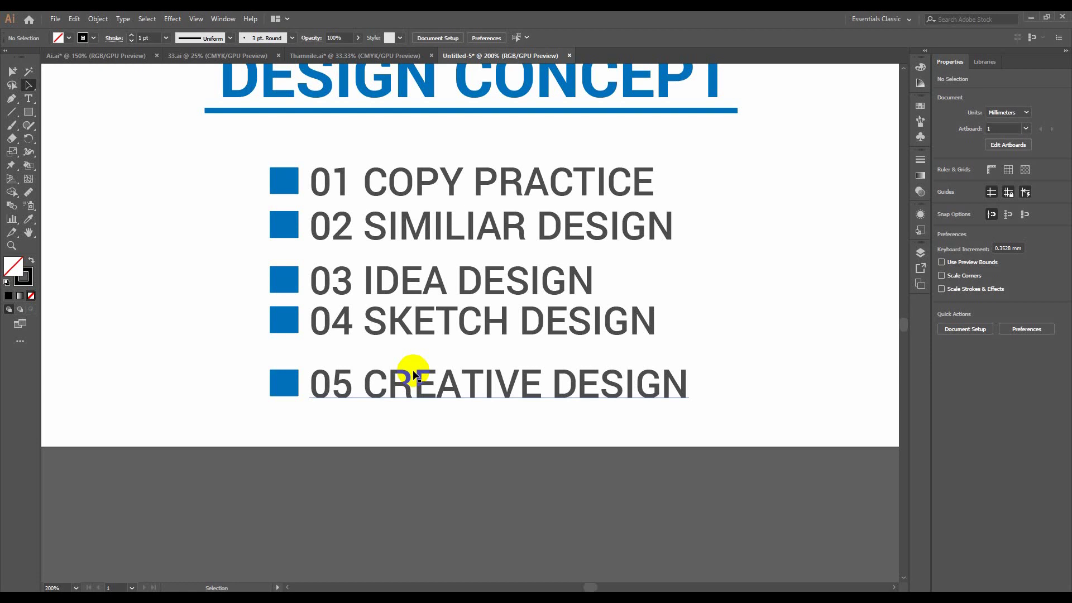
{"action": "scroll", "coordinate": [441, 360], "scroll_direction": "down", "scroll_amount": 1}
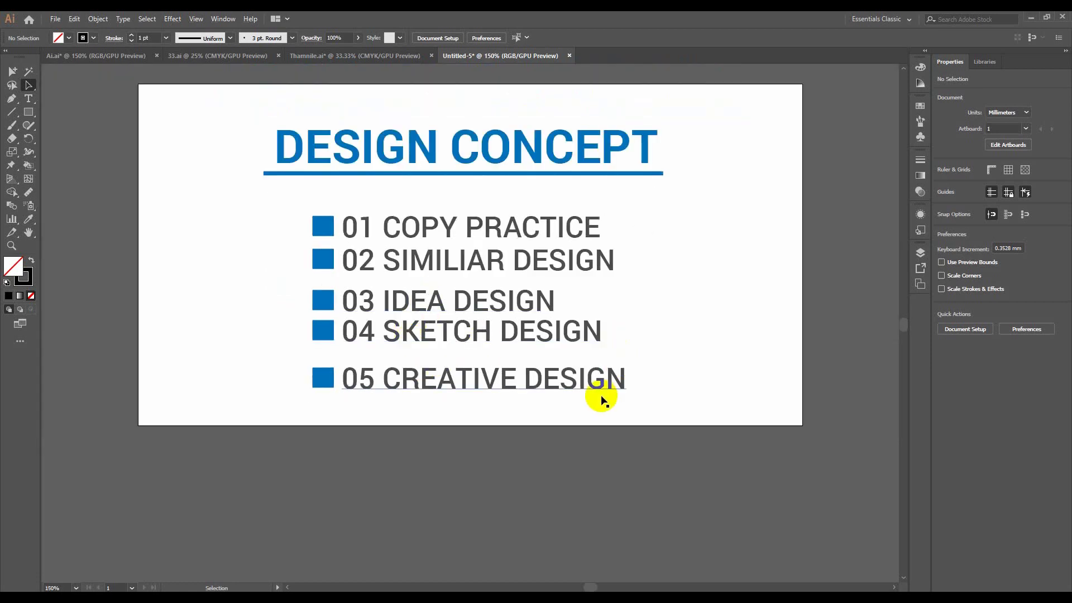
{"action": "scroll", "coordinate": [658, 346], "scroll_direction": "up", "scroll_amount": 1}
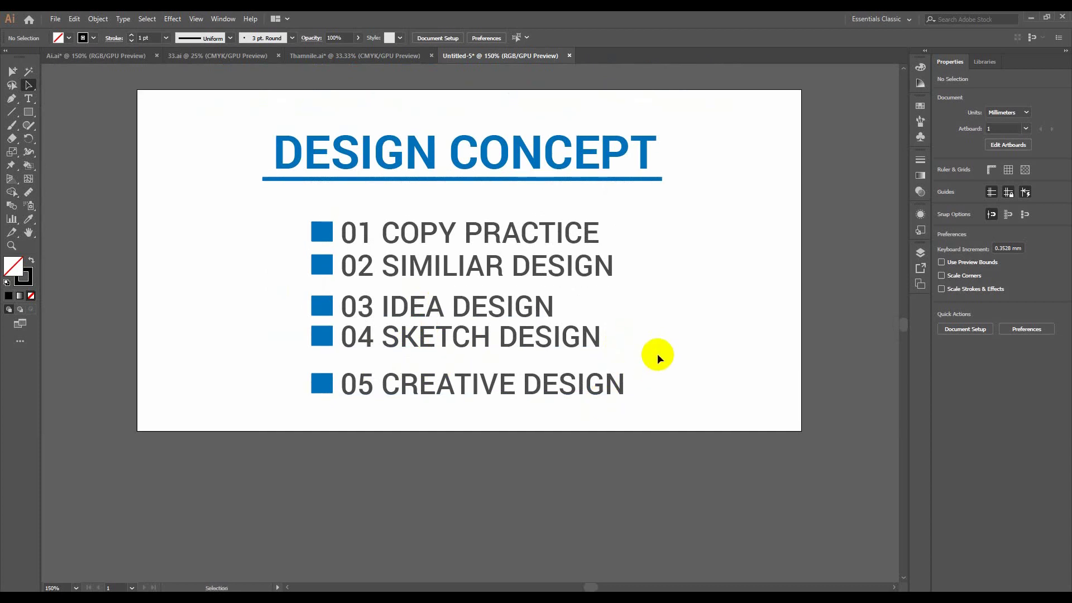